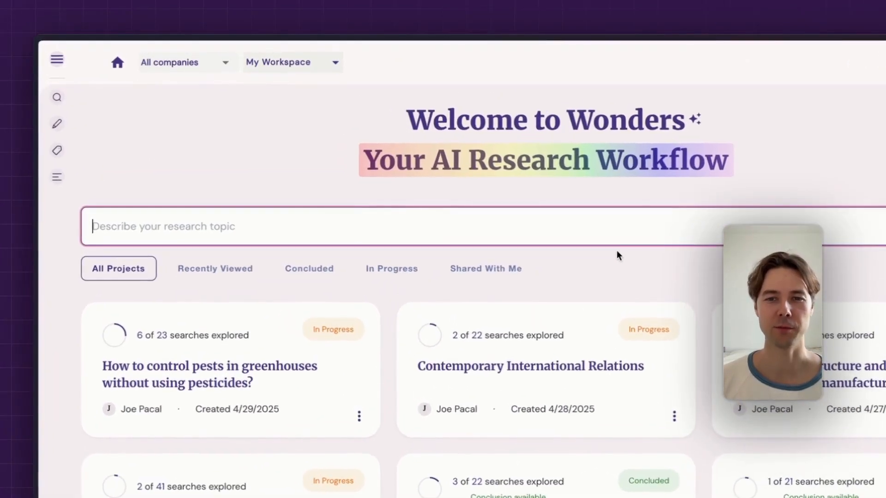
Create a research project on the topic "How to control pests in greenhouses without using pesticides?"
text(How to control pests in greenhouses without using pesticides?)
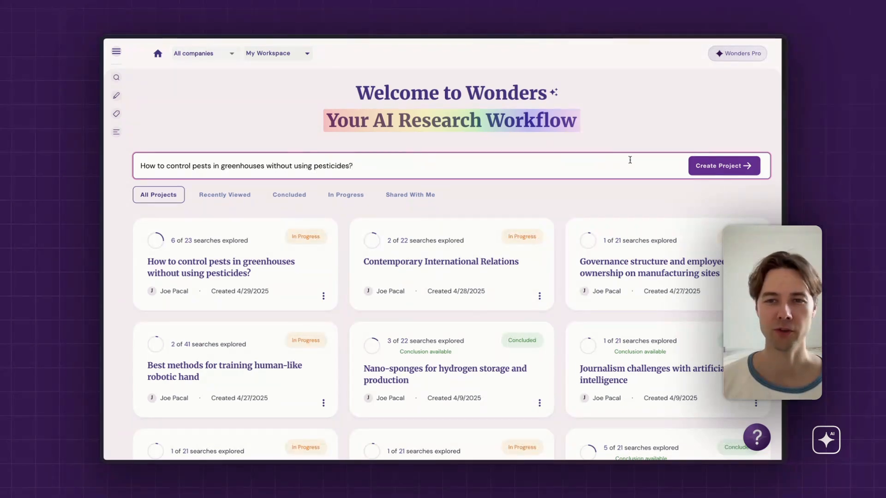
click(746, 172)
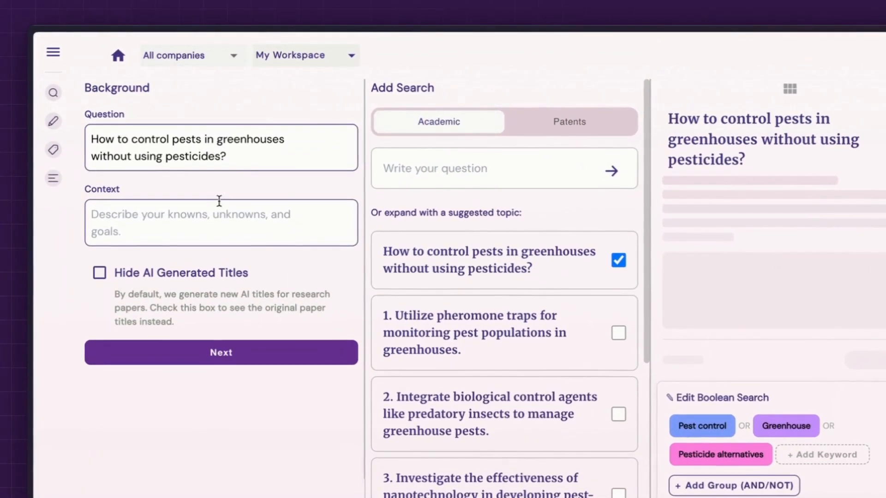
Submit the project context "We're looking into controlling greenhouse pests in pepper greenhouses in wake of EU regulations"
click(219, 202)
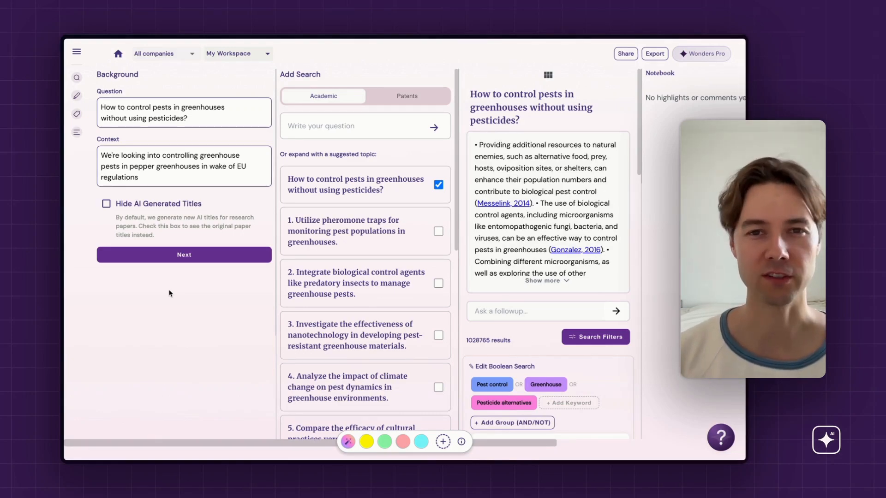
click(246, 261)
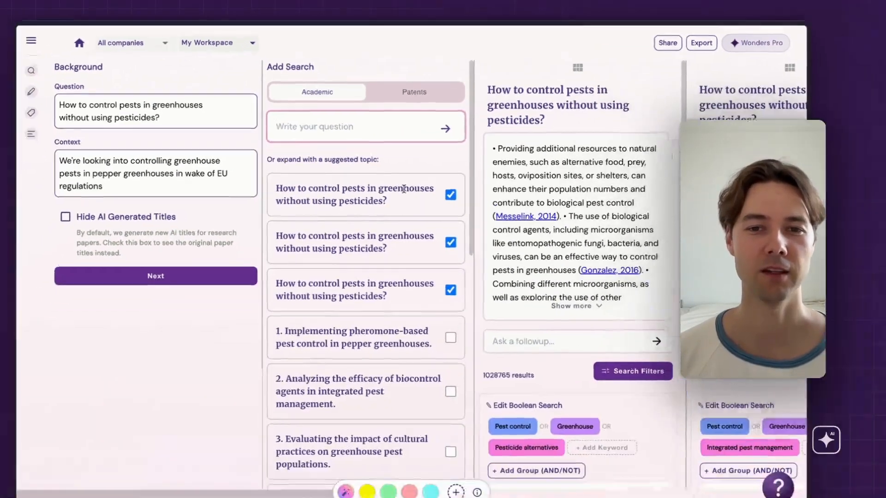
Add the suggested searches on pheromone-based control in pepper greenhouses, entomopathogenic fungi and nanotechnology for pest control
scroll(404, 189, down, 1)
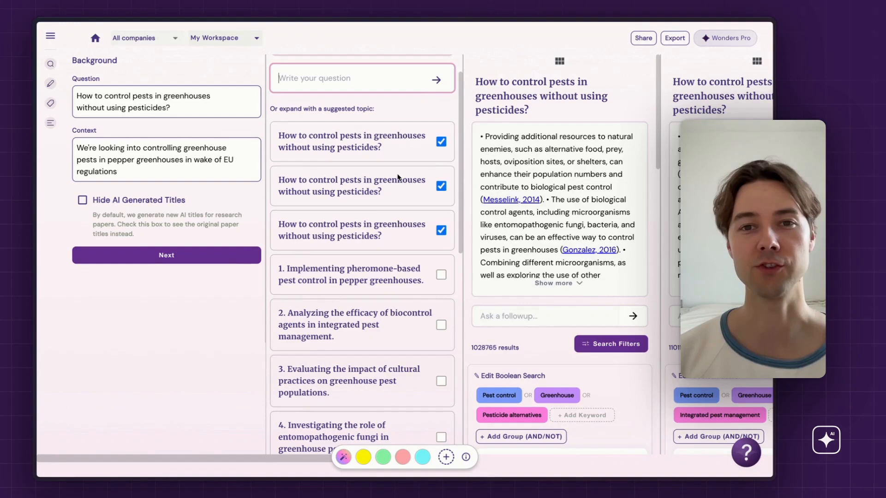
scroll(398, 176, down, 1)
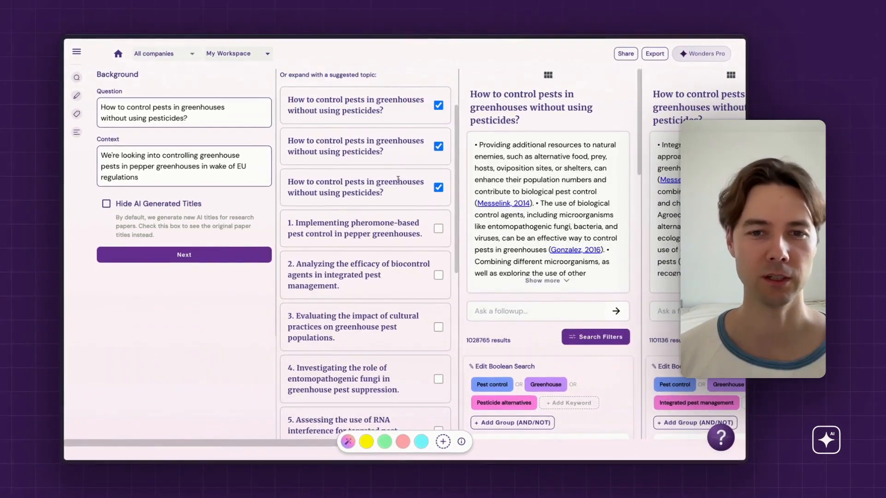
scroll(397, 180, down, 1)
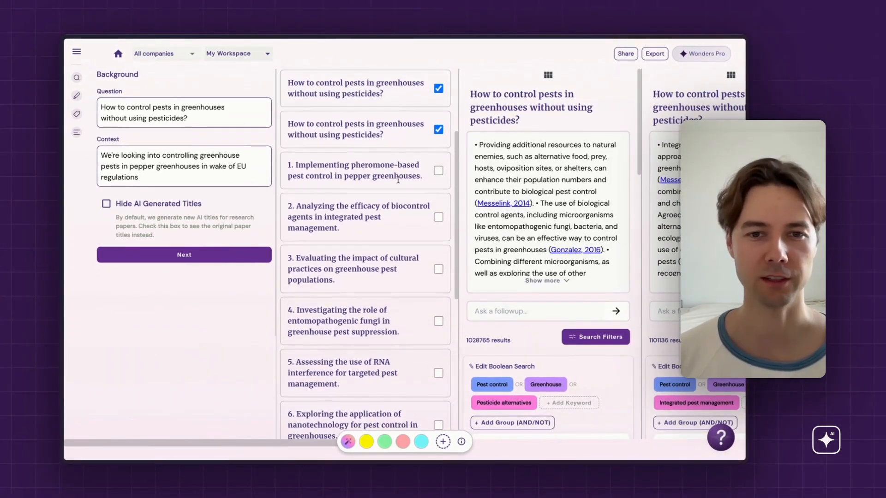
click(438, 169)
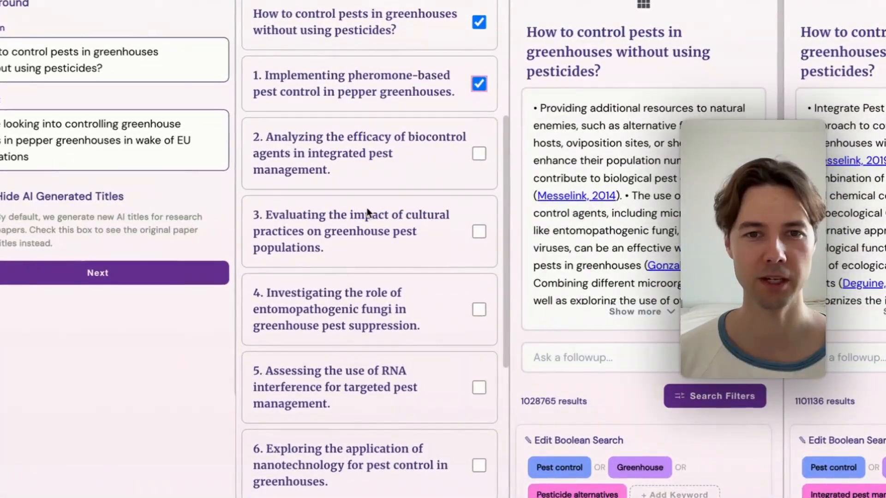
scroll(367, 210, down, 1)
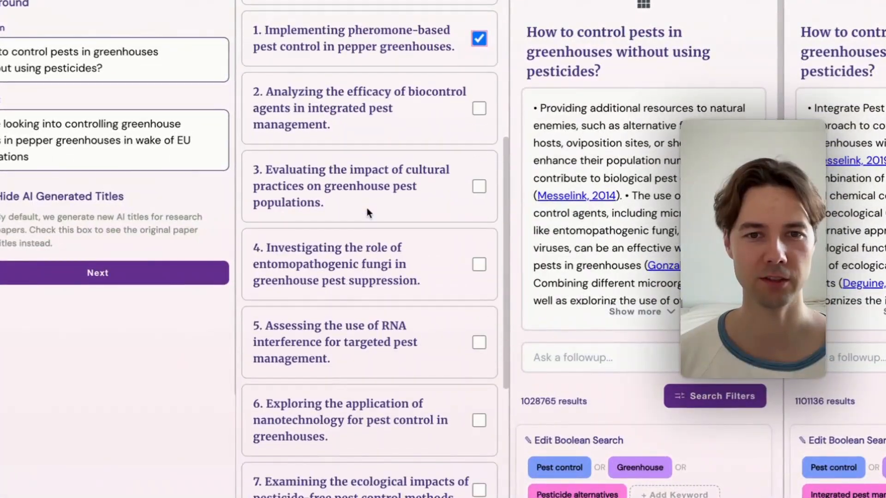
scroll(366, 210, down, 1)
click(479, 204)
scroll(423, 269, down, 3)
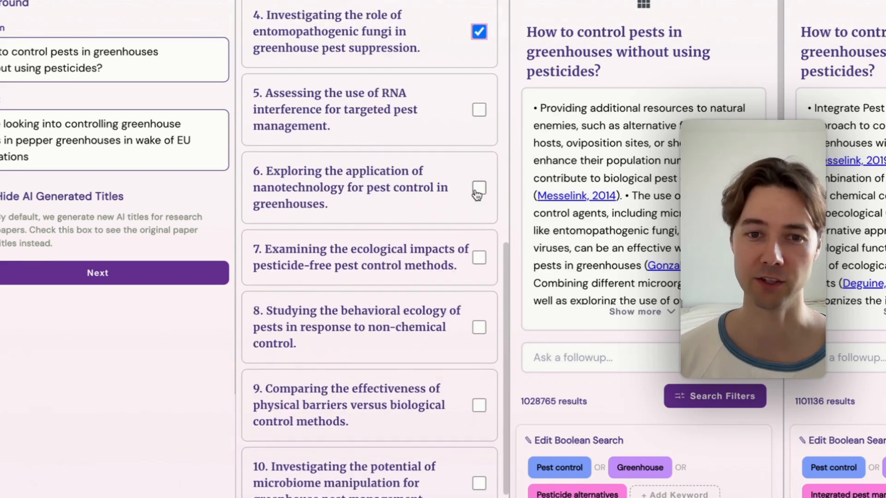
click(479, 187)
scroll(409, 136, up, 8)
scroll(409, 137, up, 2)
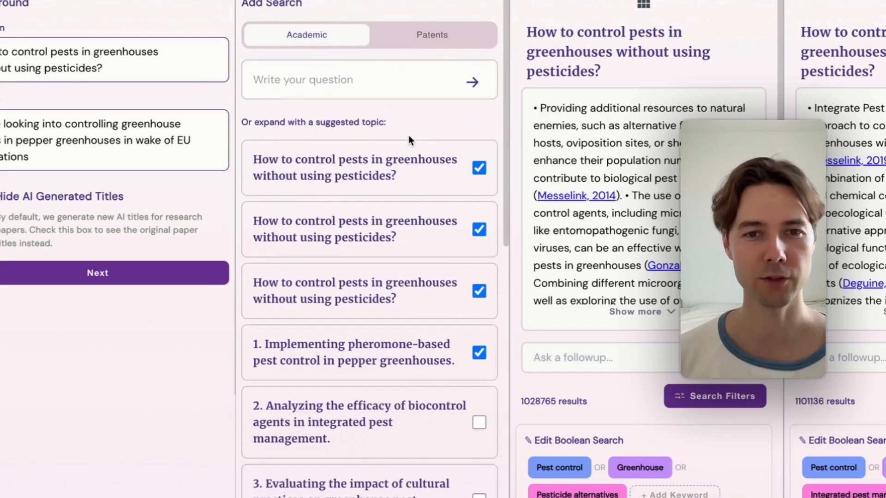
click(343, 80)
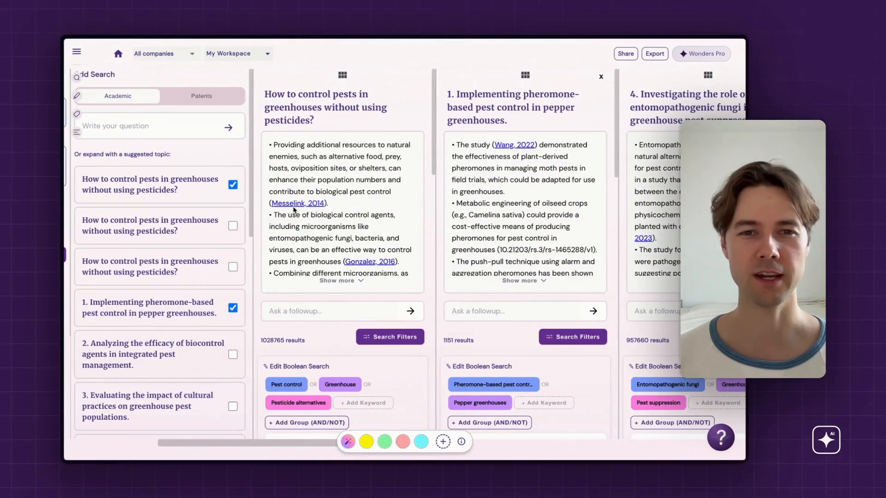
Compare the summaries across the search columns and read the full summary of the main greenhouse pest question
scroll(341, 204, right, 5)
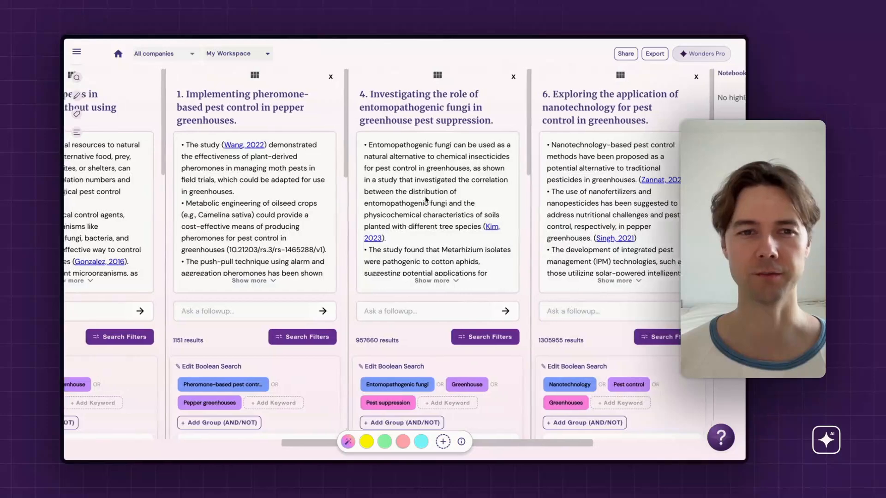
scroll(425, 200, left, 4)
scroll(426, 200, left, 3)
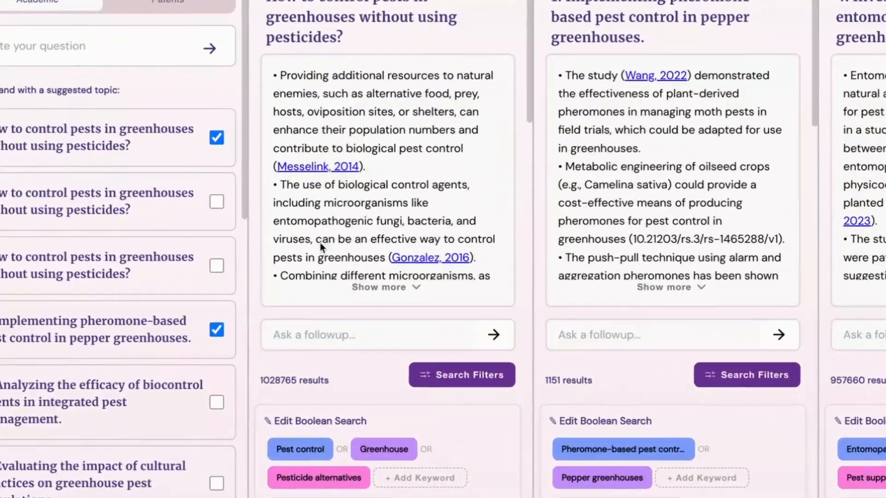
click(384, 288)
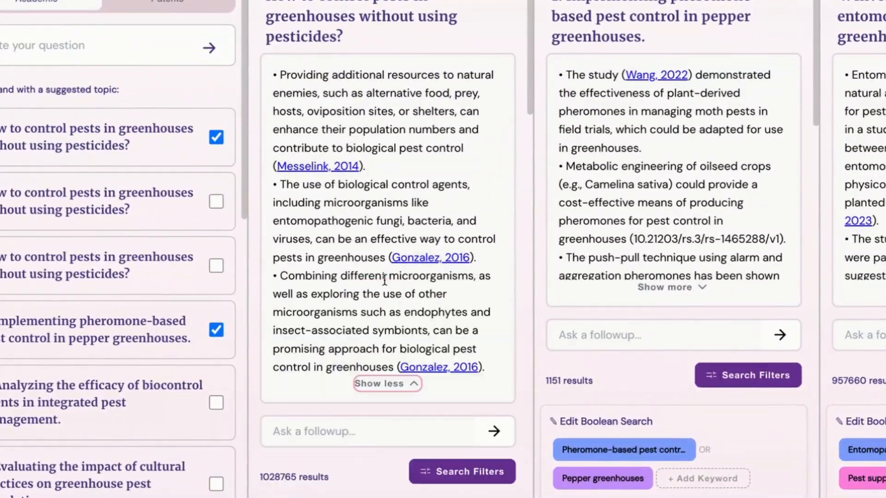
click(369, 383)
Examine the Boolean keywords, filters and academic paper list of the main greenhouse pest search
scroll(352, 197, down, 3)
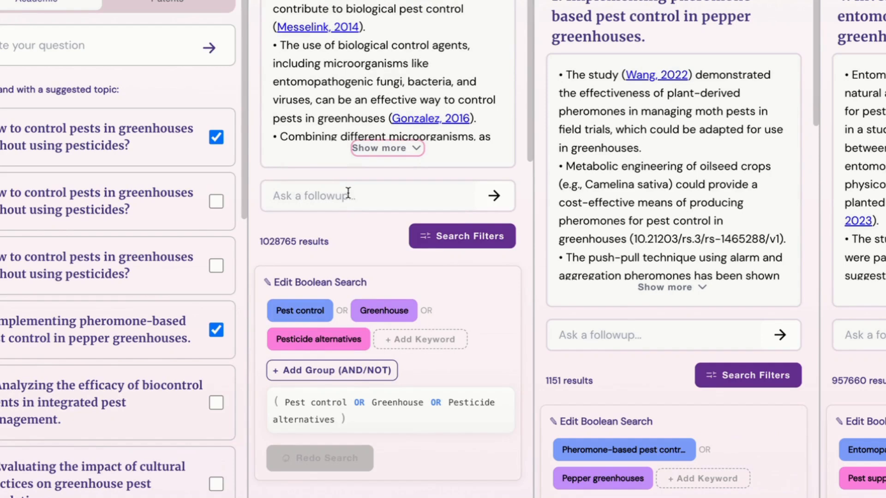
scroll(348, 193, down, 3)
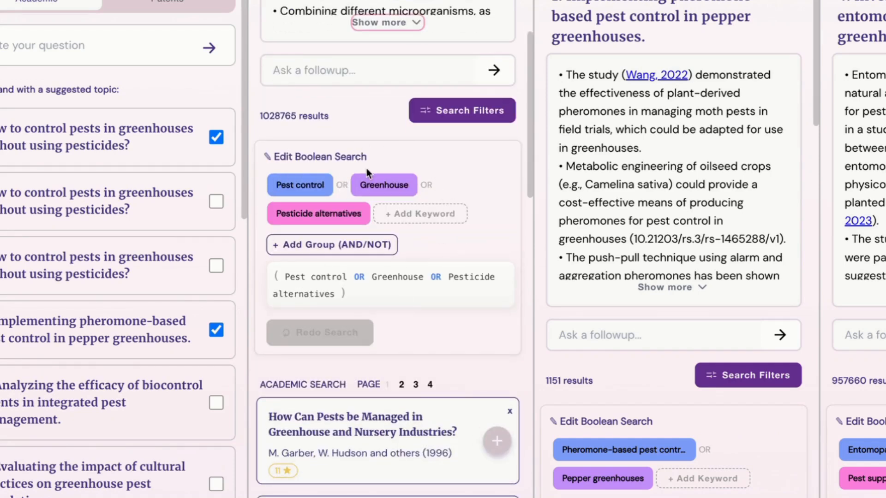
drag(368, 190, 405, 209)
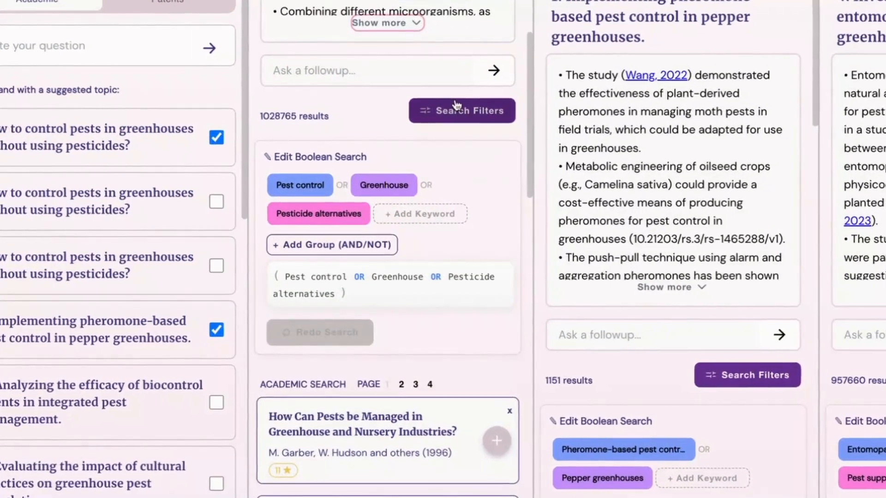
scroll(456, 97, down, 4)
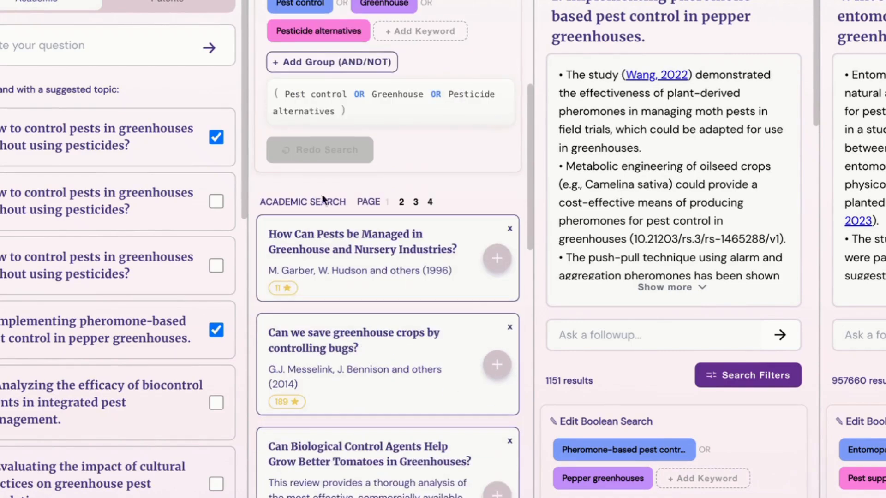
scroll(331, 261, down, 3)
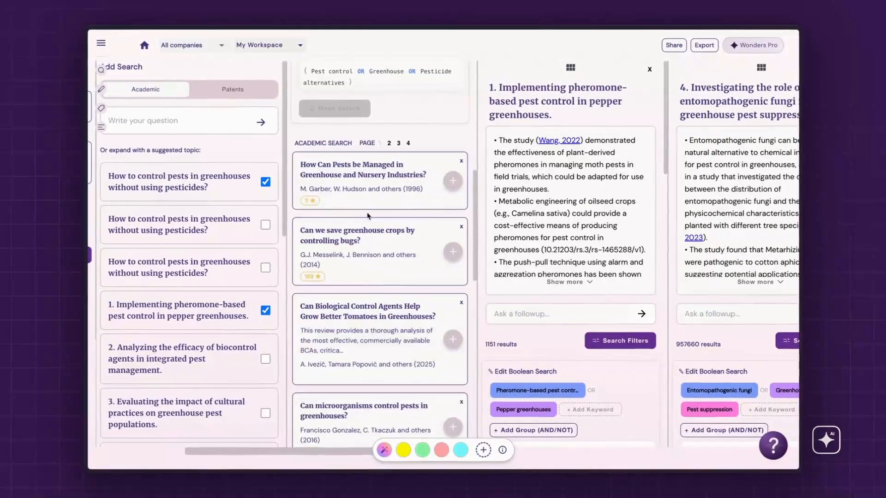
scroll(367, 209, up, 7)
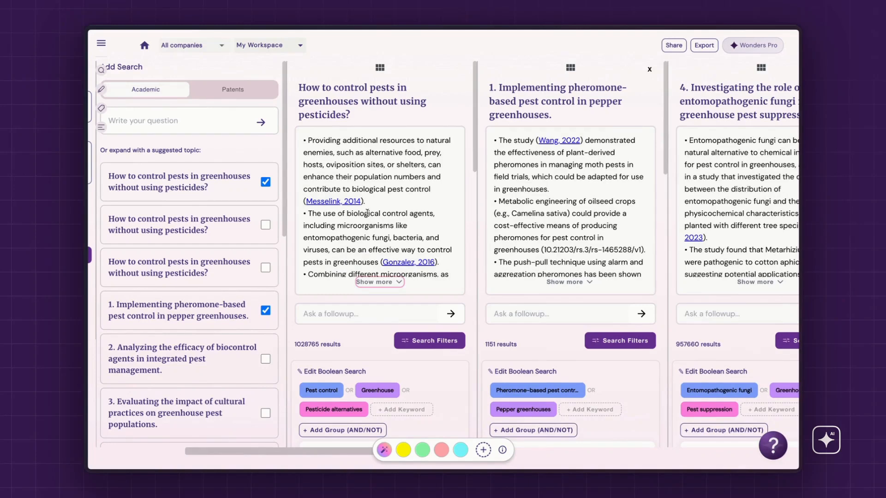
scroll(365, 231, down, 7)
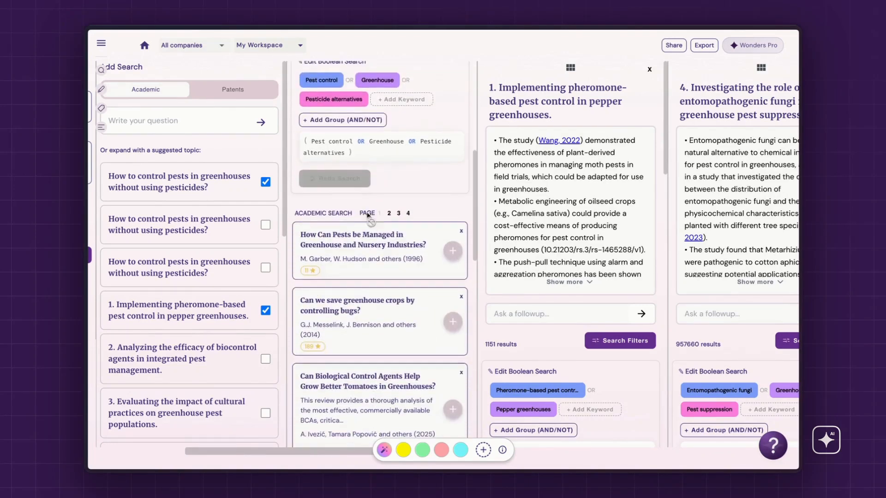
scroll(358, 251, up, 7)
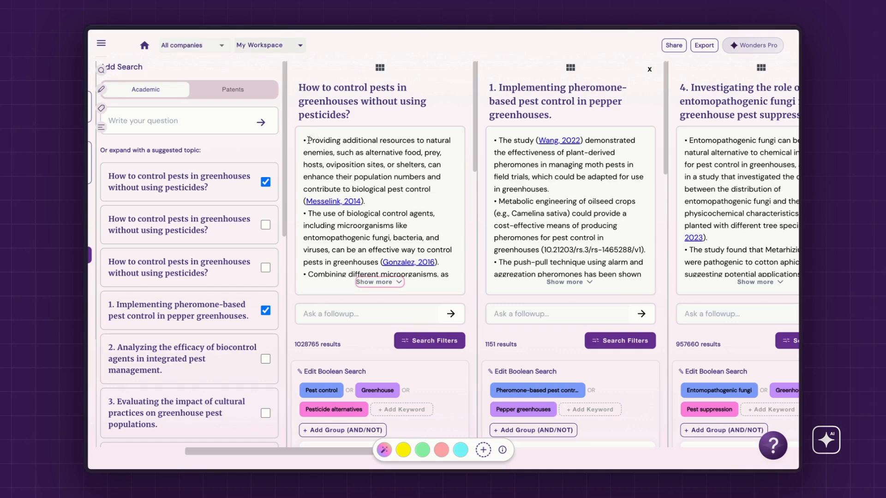
Add the keyword IPM to the Boolean query of the main greenhouse pest search
scroll(370, 204, down, 3)
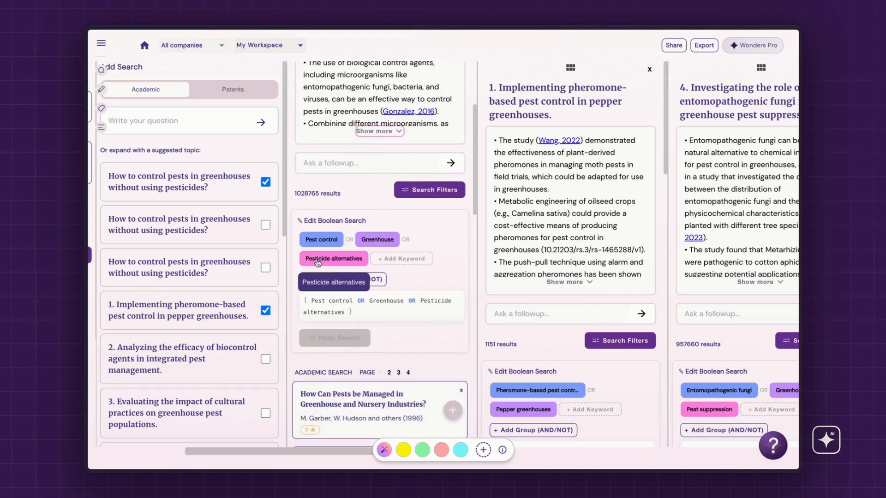
click(402, 258)
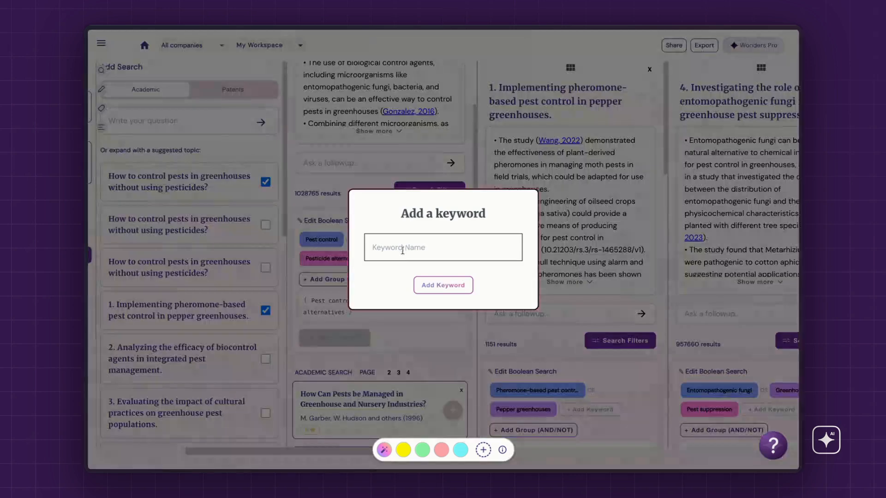
click(402, 249)
text(IMP)
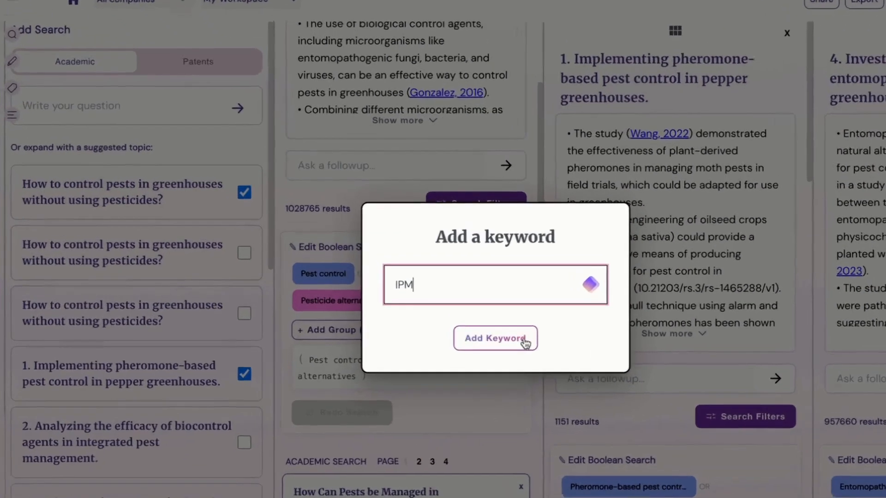
click(455, 287)
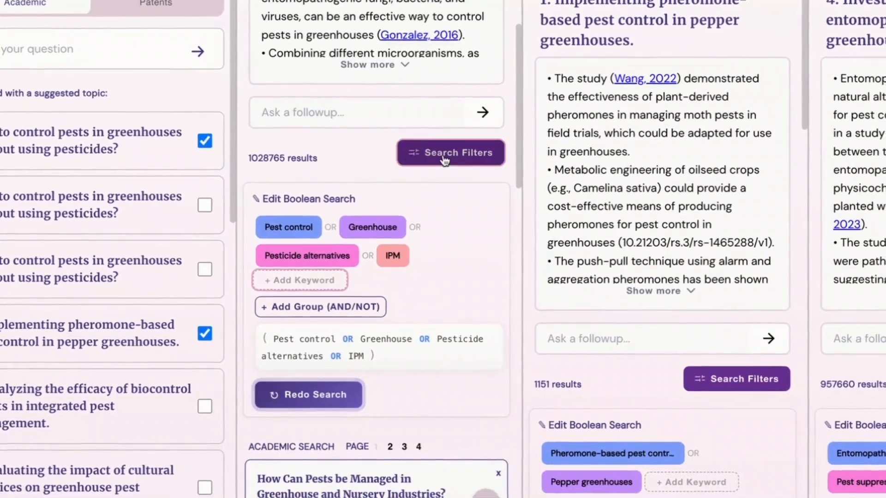
Narrow the main search's year range to the most recent years and rerun the search with the added keyword
click(465, 211)
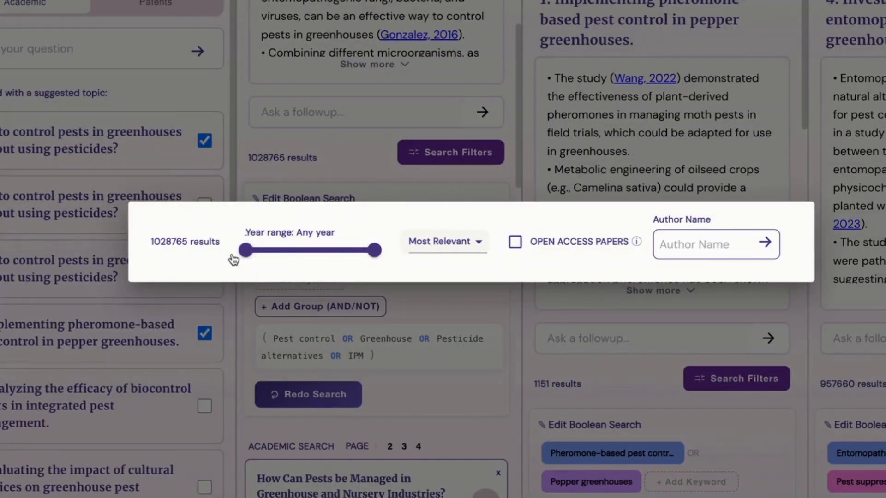
drag(246, 251, 366, 260)
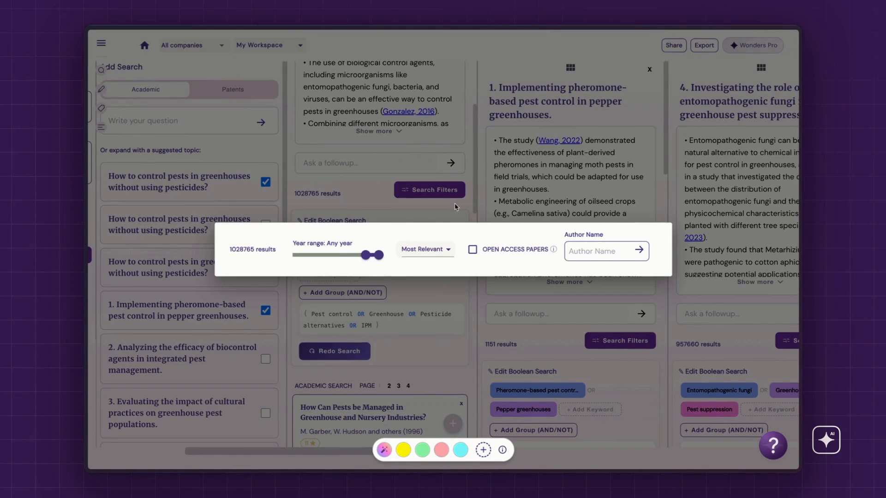
click(455, 203)
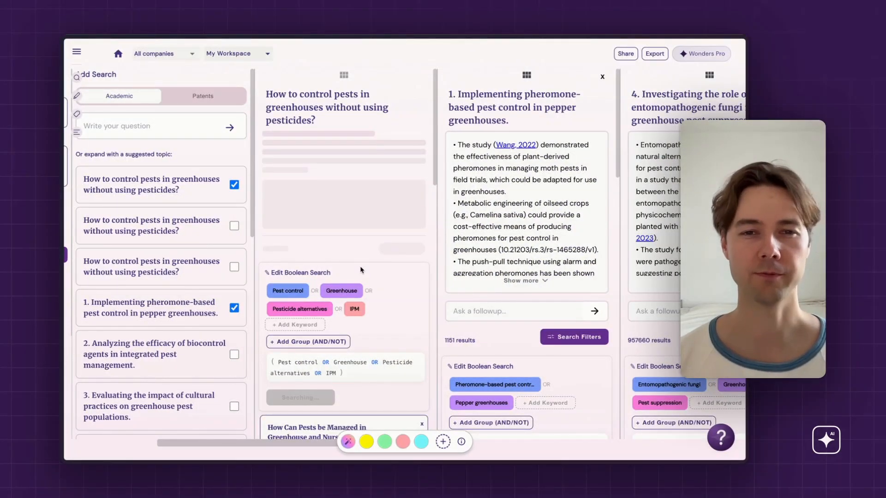
Review the refreshed paper list and summary of the main search, and look over the neighbouring search columns
scroll(344, 230, down, 10)
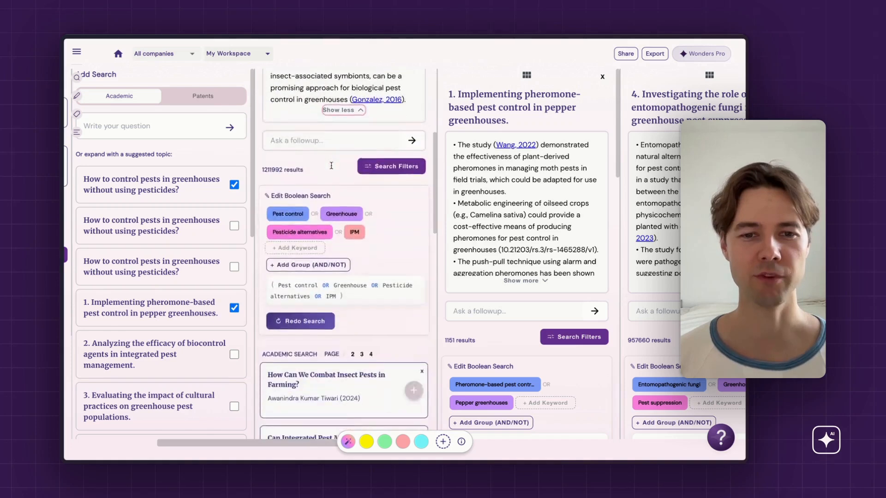
scroll(332, 169, down, 3)
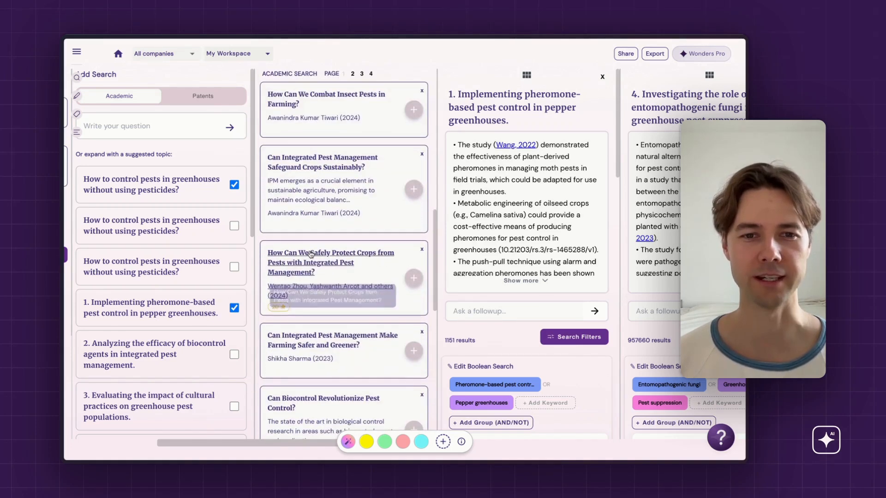
scroll(309, 251, up, 10)
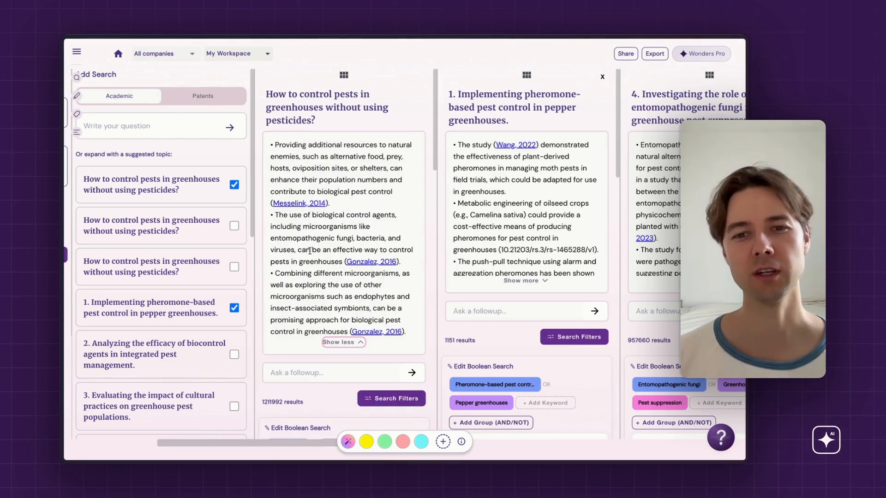
scroll(309, 250, right, 5)
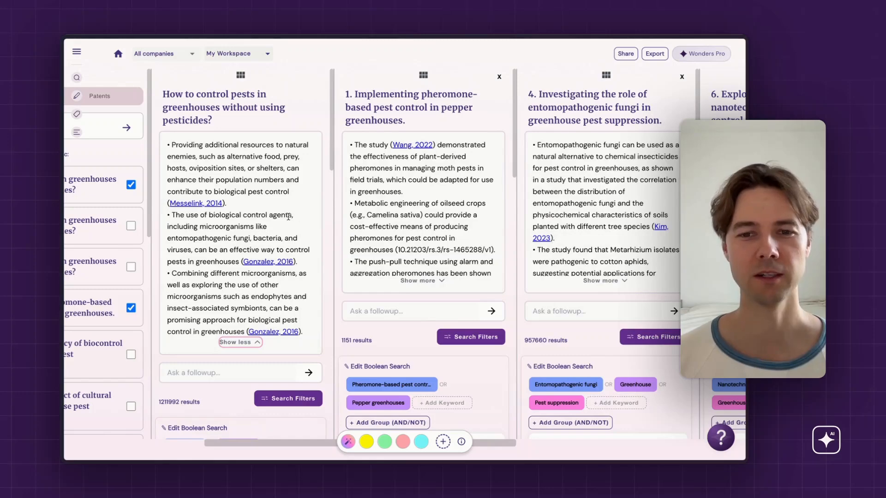
scroll(288, 217, right, 5)
scroll(289, 217, left, 8)
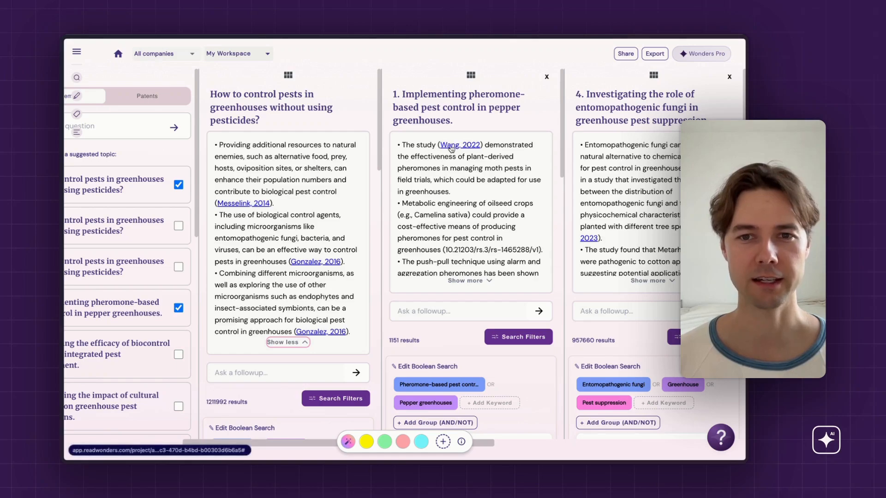
Highlight the first bullet of the pheromone pest control summary in yellow and mark "Metabolic engineering" in the second with the magic highlighter
drag(403, 145, 458, 178)
click(452, 176)
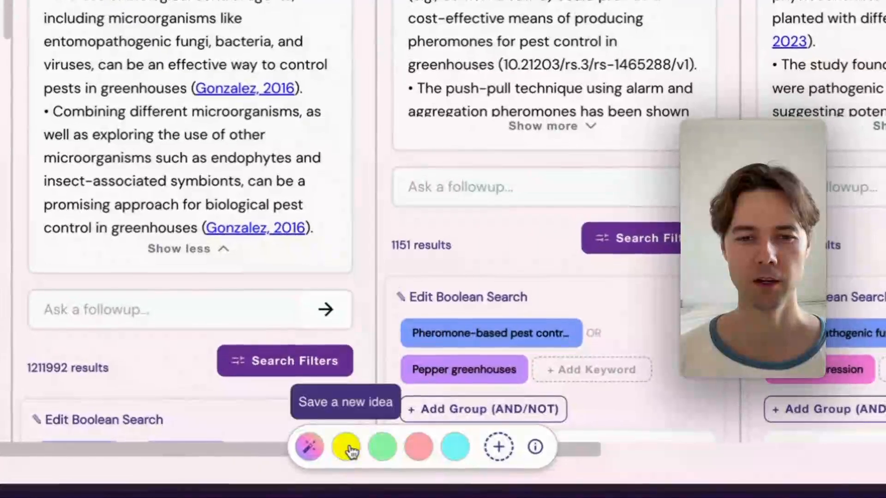
click(367, 442)
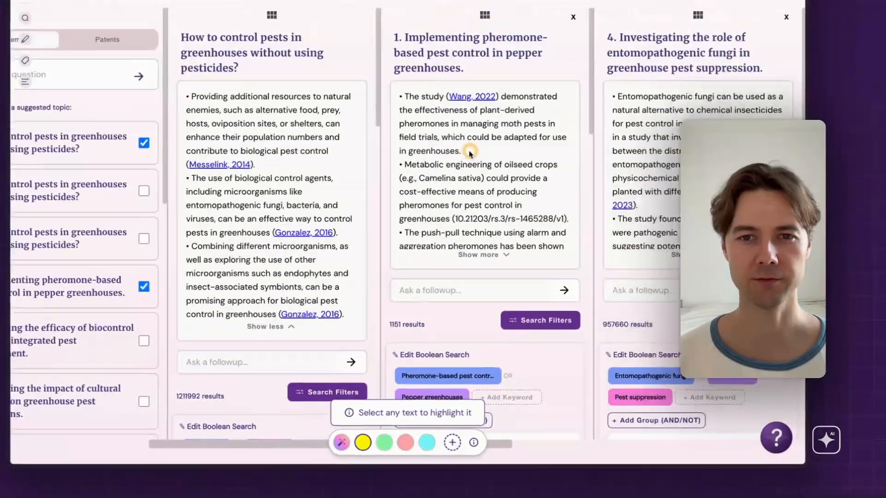
drag(451, 192, 399, 147)
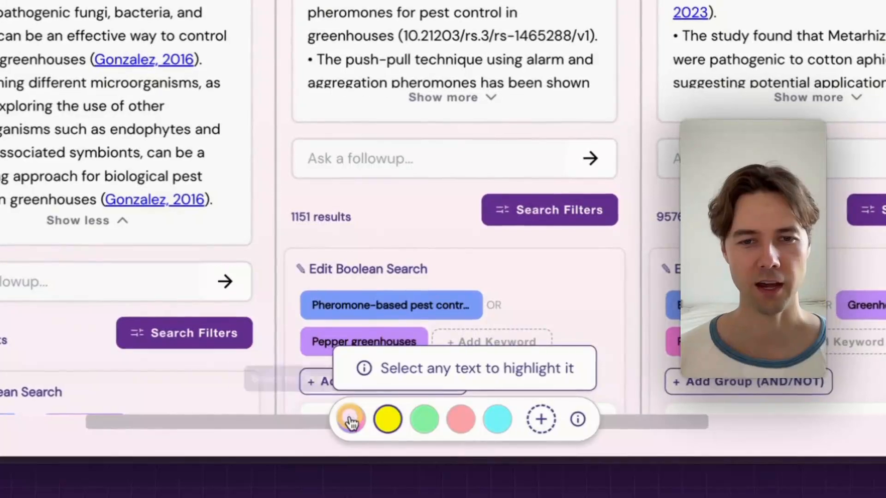
click(348, 442)
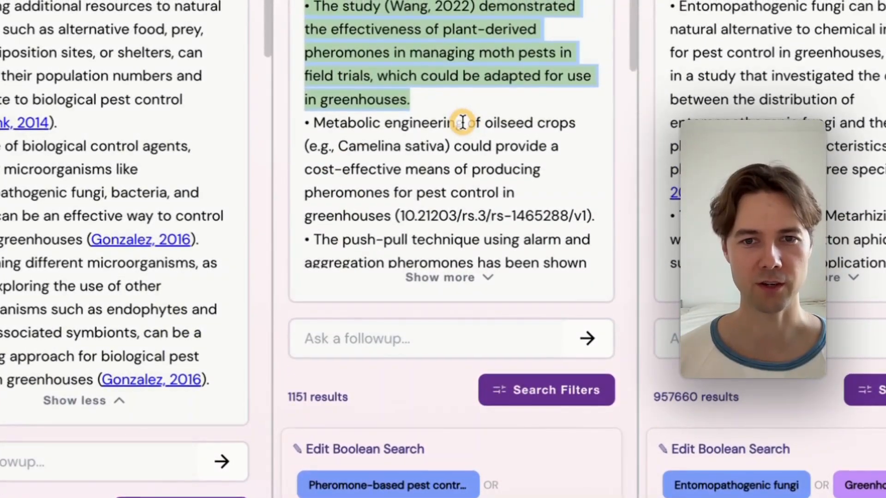
drag(463, 122, 314, 116)
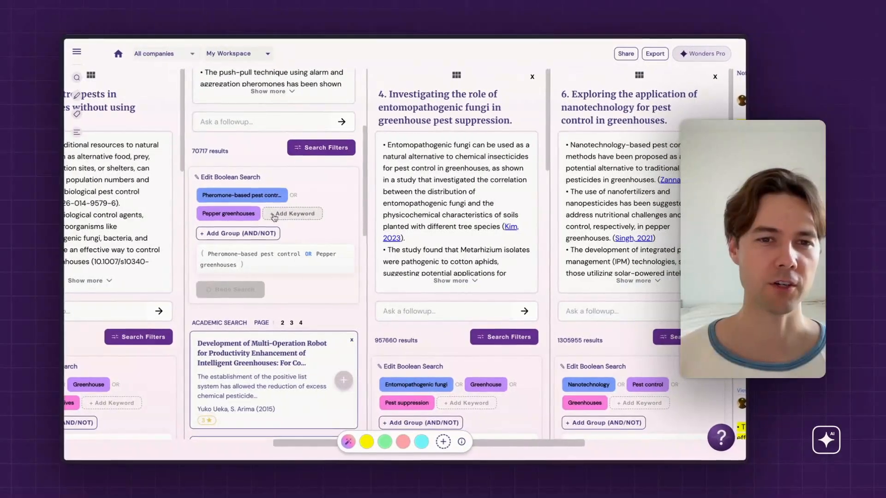
Add the keyword IPM to the Boolean query of the pheromone-based pest control search
drag(266, 214, 242, 215)
click(292, 214)
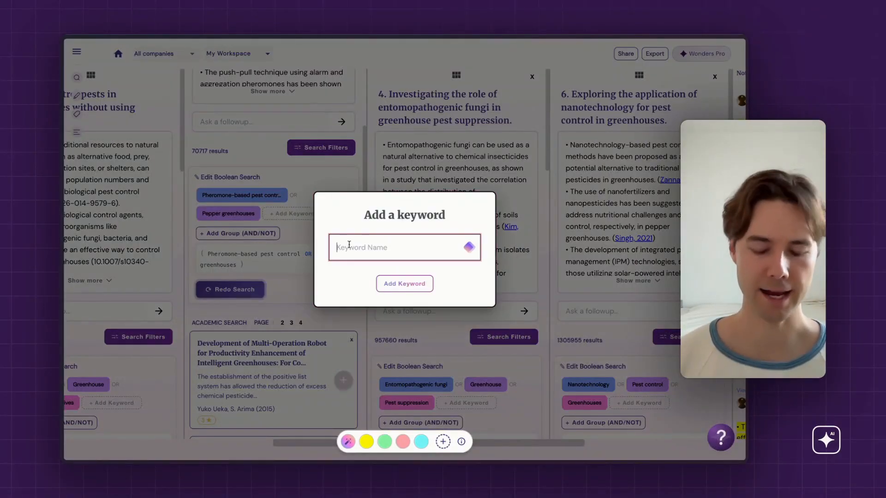
text(IPM)
key(Return)
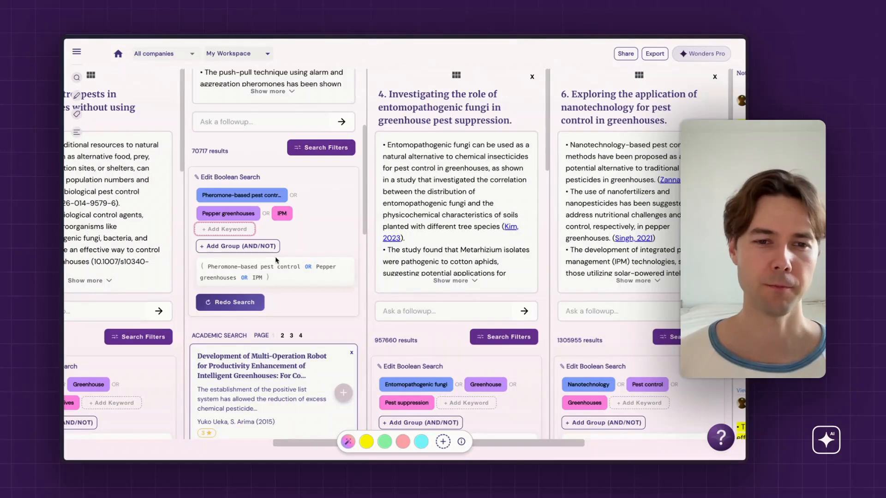
Exclude the keyword Robotics from the pheromone search with a NOT group and rerun the search
click(235, 246)
click(222, 253)
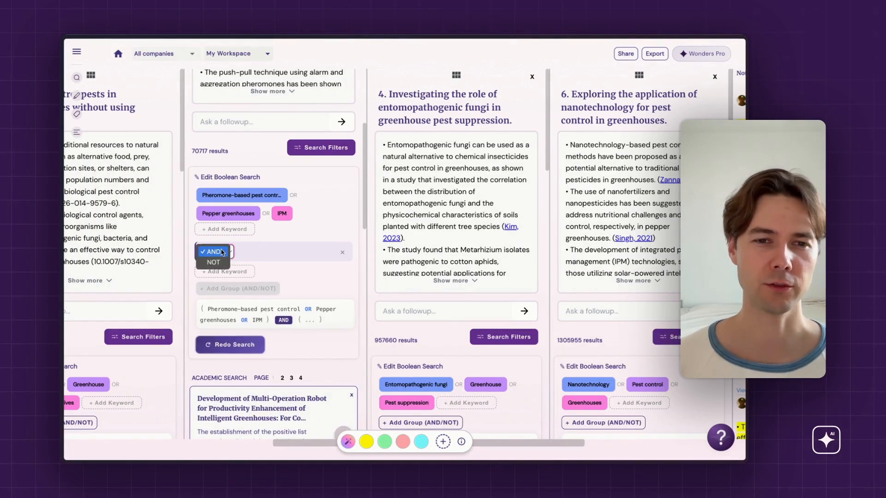
click(213, 262)
click(221, 252)
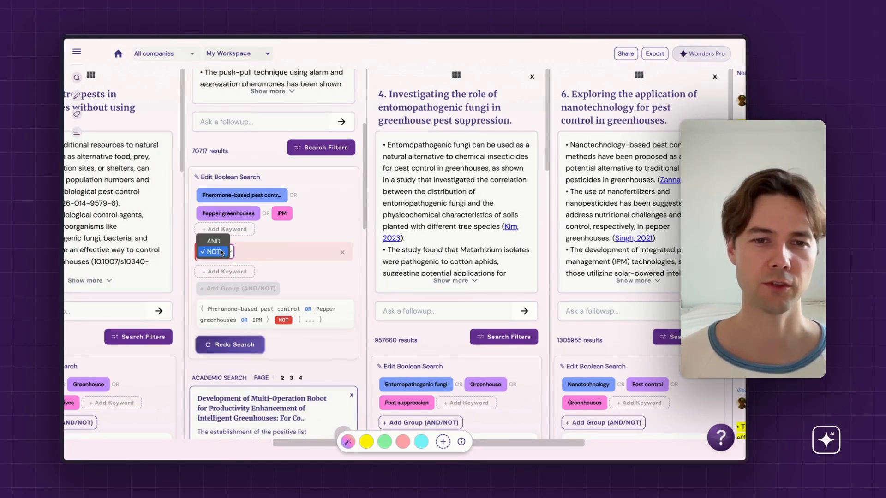
click(213, 252)
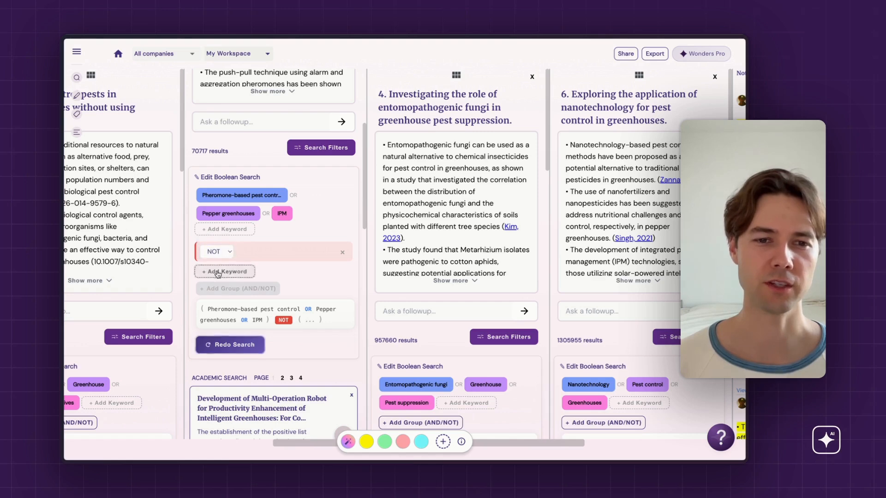
click(219, 273)
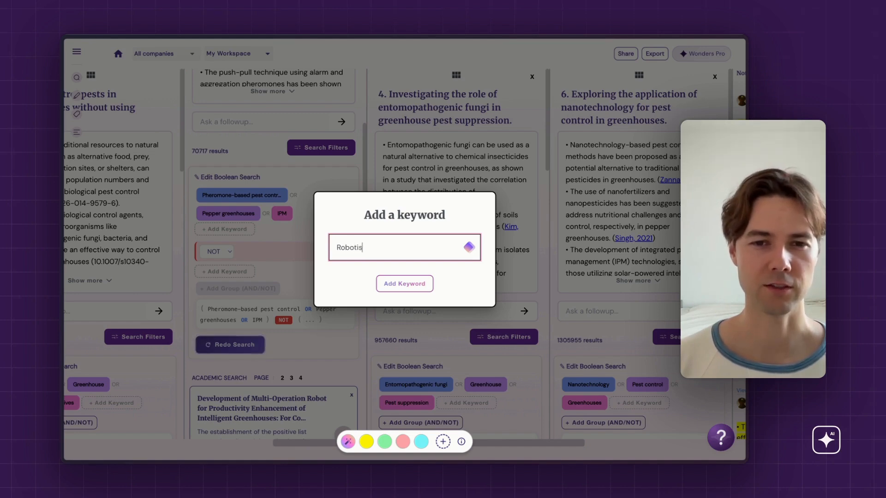
click(407, 288)
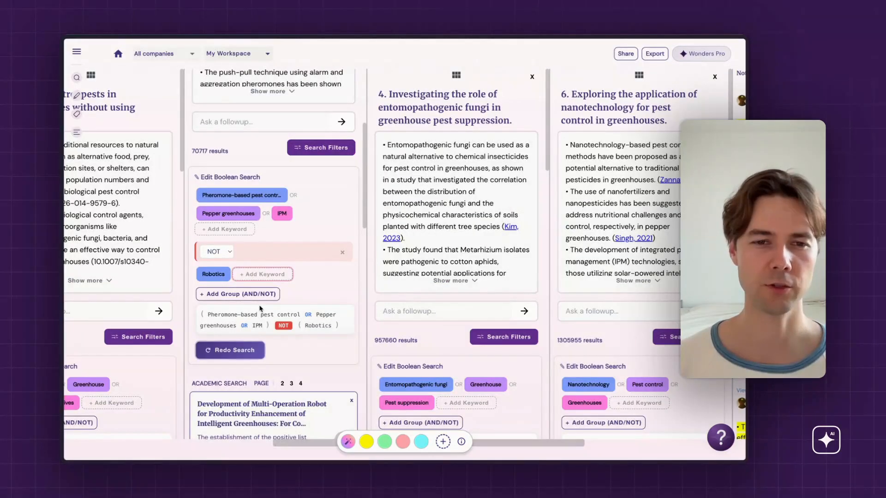
scroll(260, 309, down, 1)
click(249, 330)
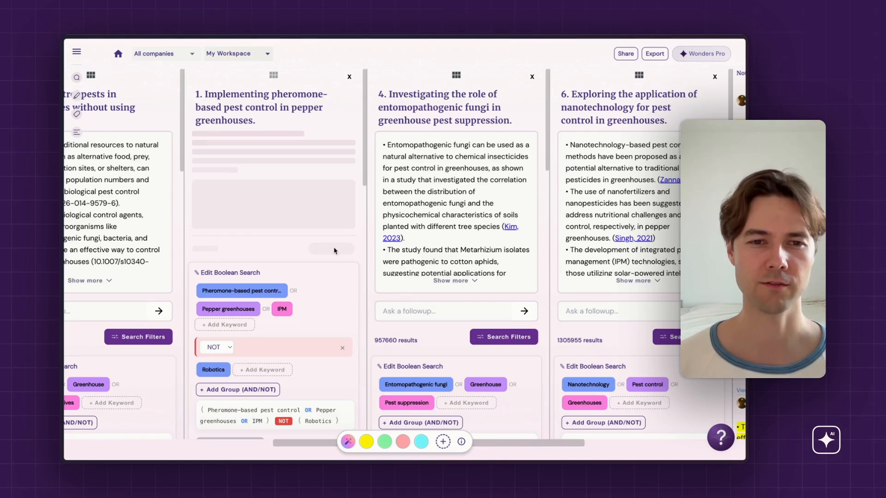
Filter the pheromone search to the most recent years and sort its papers by Highest Citations, keeping only open access papers
scroll(311, 377, down, 5)
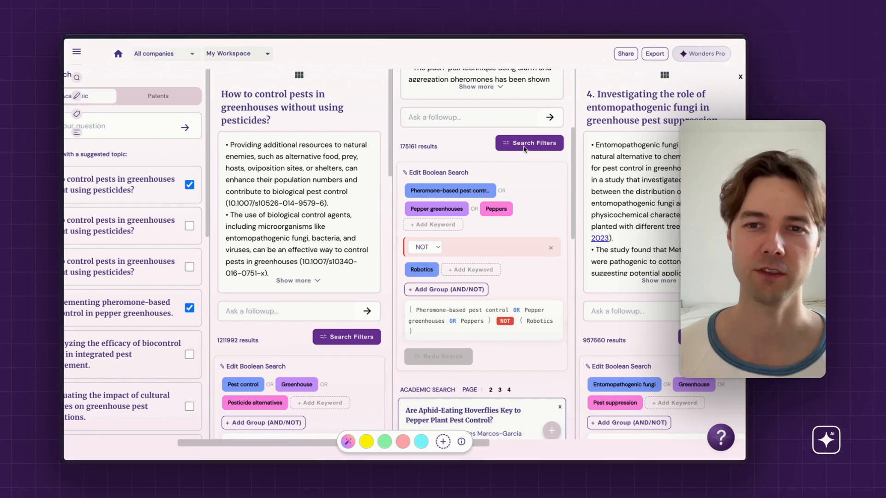
click(503, 147)
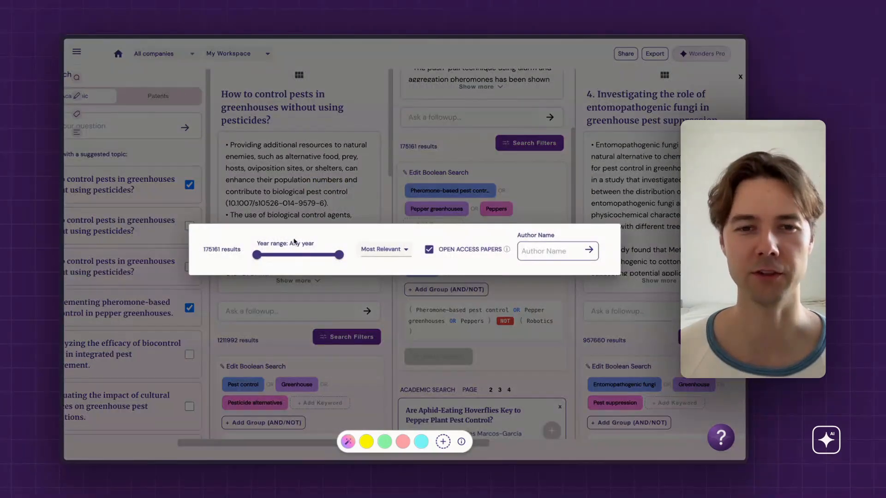
drag(256, 255, 328, 262)
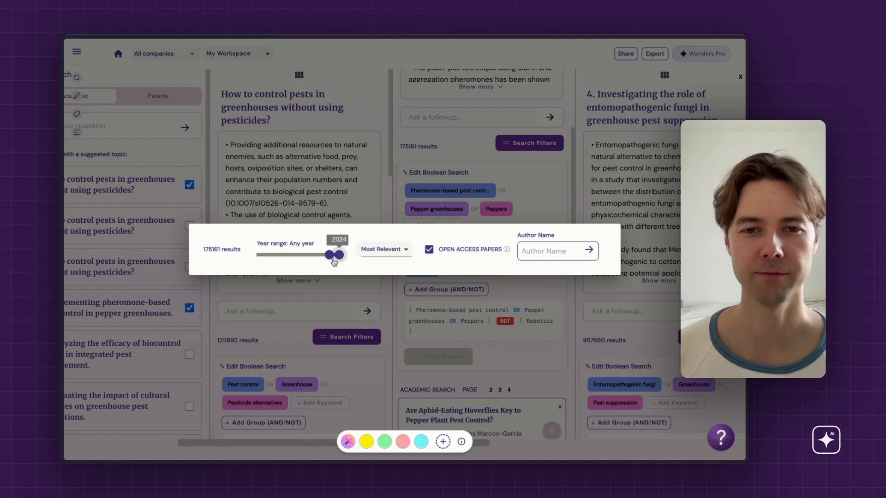
click(381, 250)
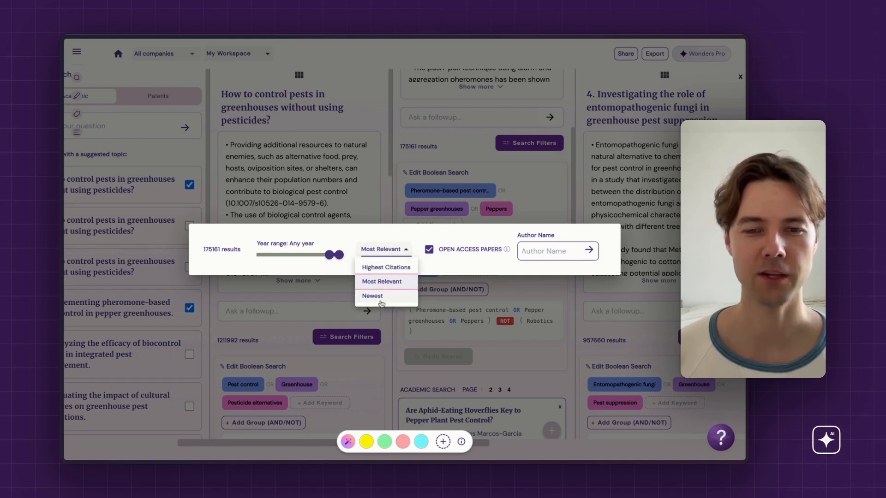
click(386, 269)
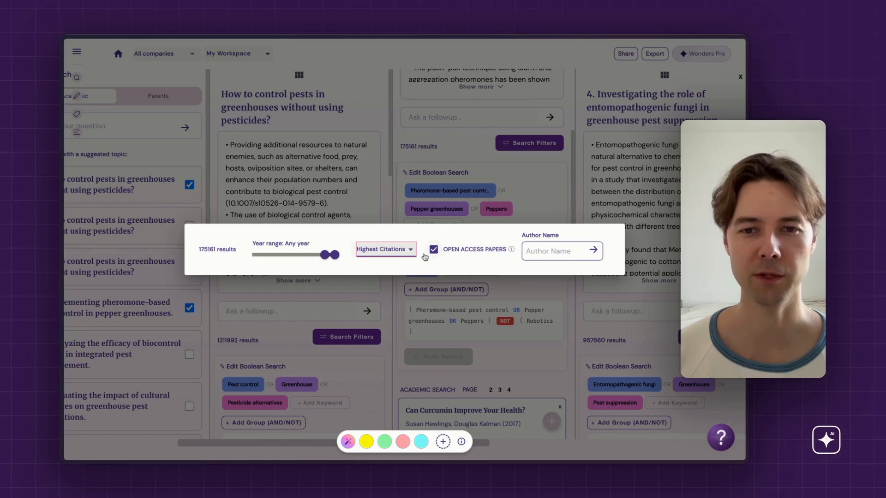
mouse_move(461, 251)
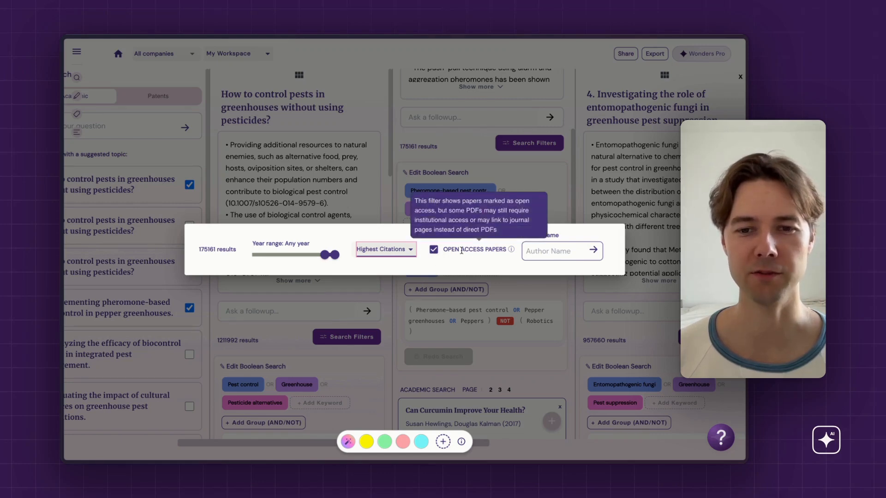
click(545, 250)
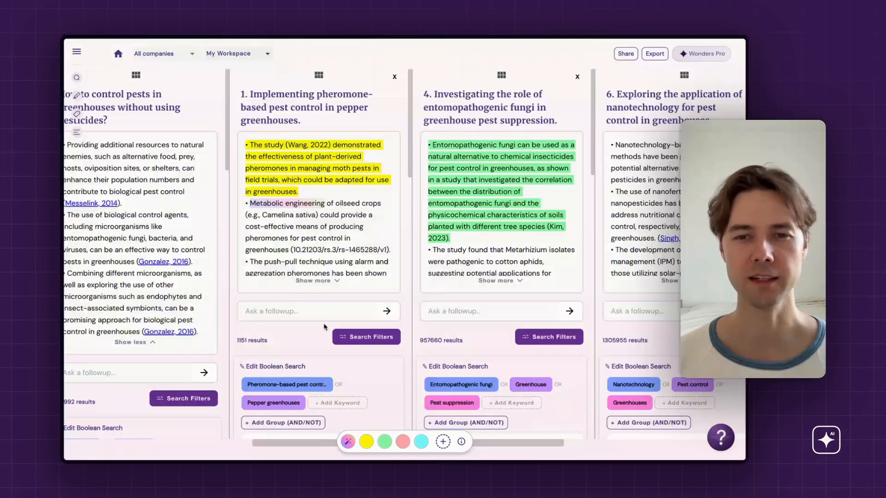
Open the paper "Can plants help control pests with their seeds?" from the pheromone search results
scroll(346, 328, down, 5)
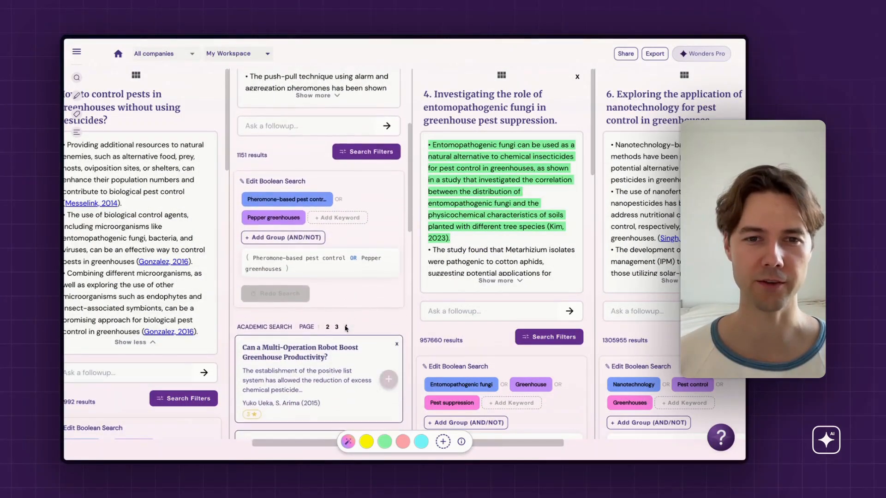
scroll(345, 329, down, 3)
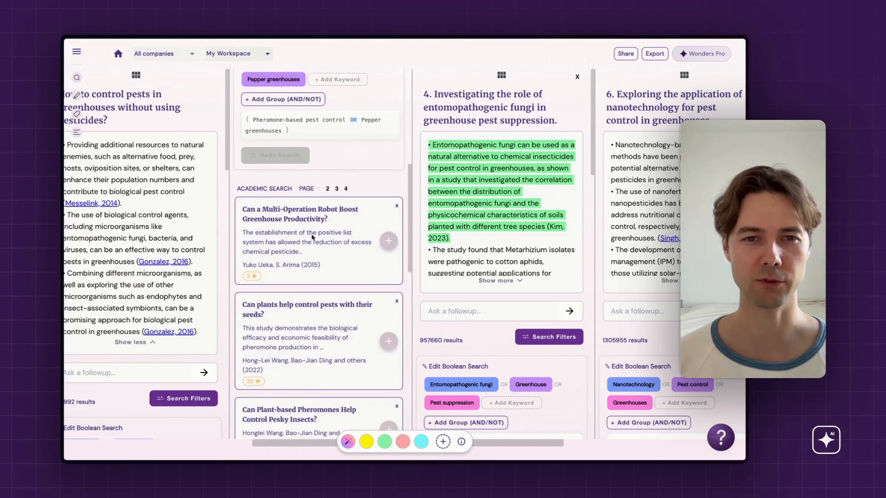
scroll(375, 194, down, 3)
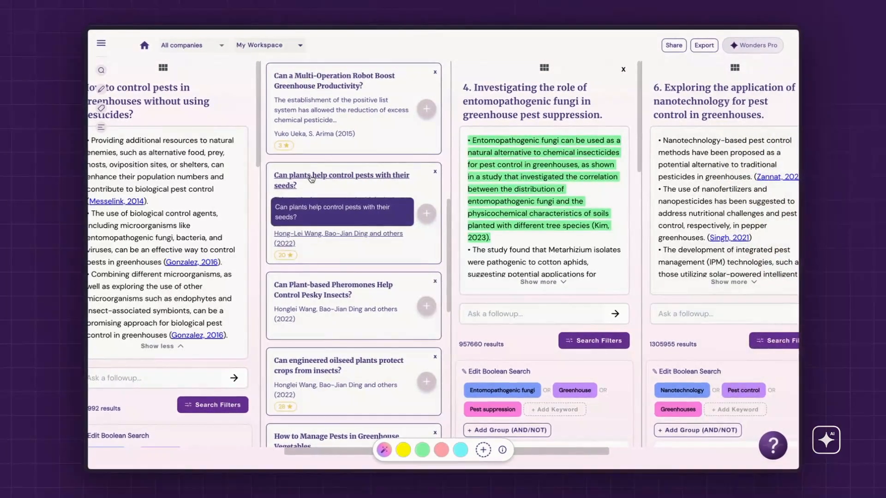
click(309, 179)
scroll(370, 180, down, 1)
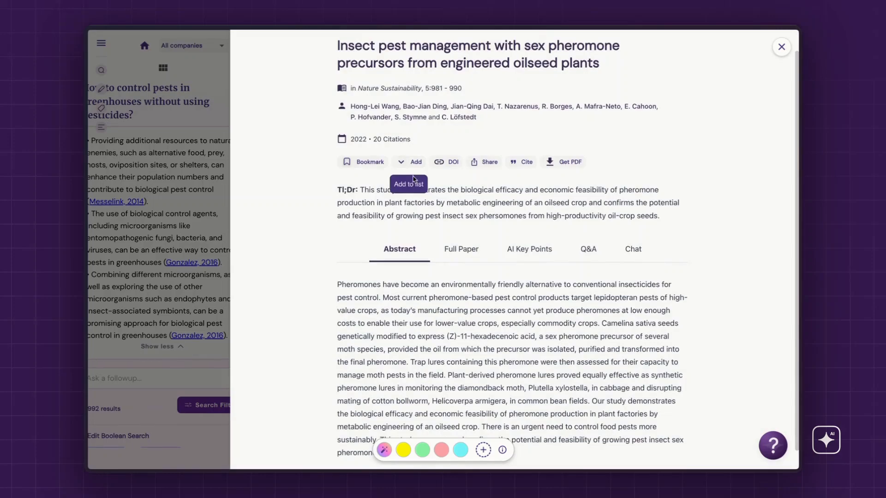
Bookmark the paper and check the options for adding it to a list
drag(359, 89, 421, 89)
click(358, 165)
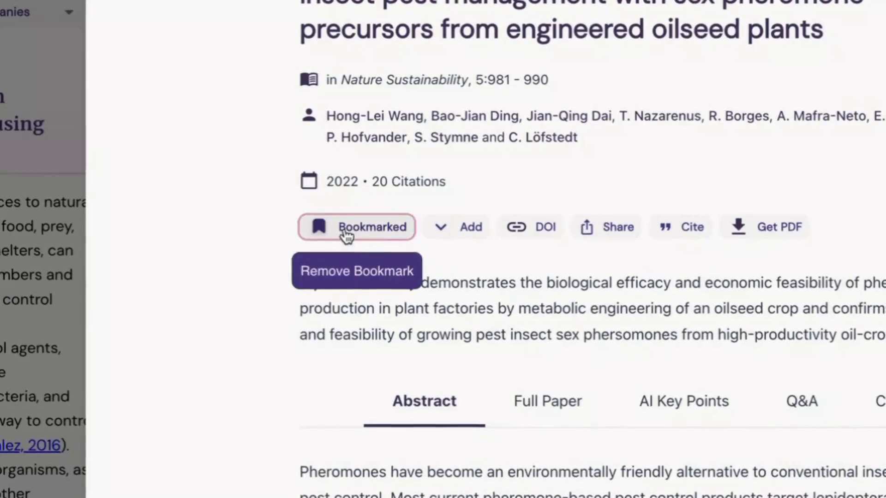
click(462, 227)
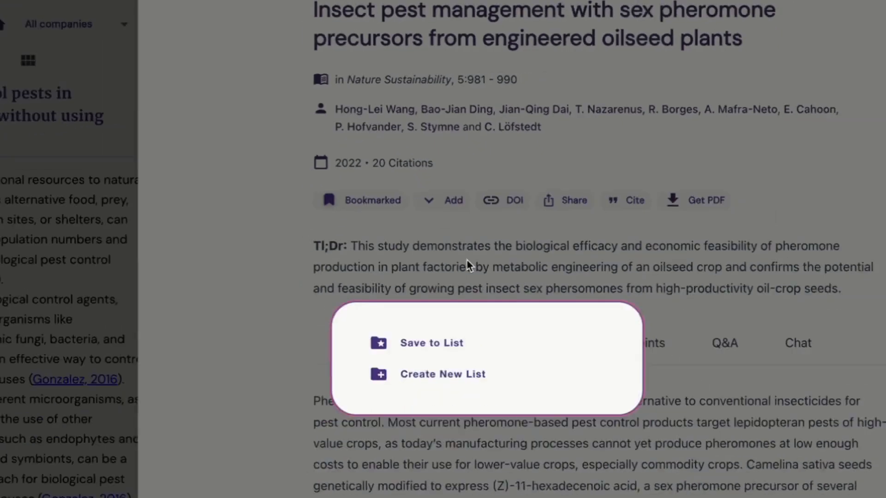
click(466, 267)
Examine the paper's full text and its AI key points, including the key findings
click(467, 229)
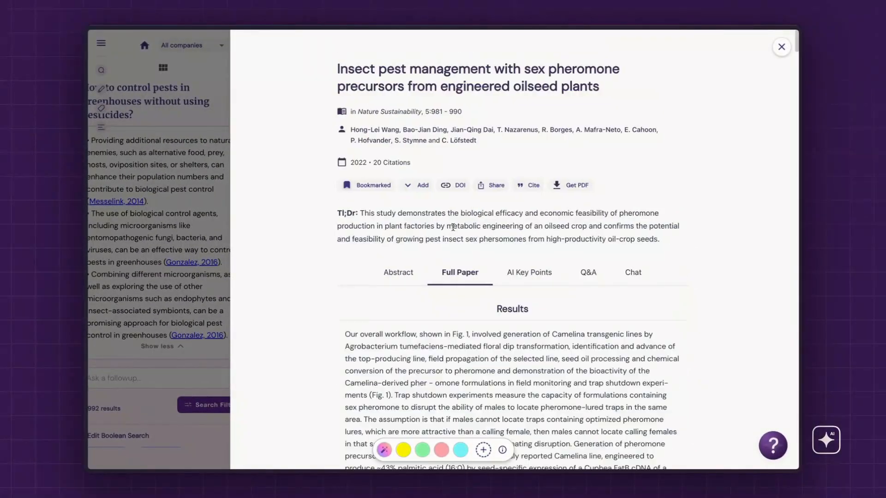
scroll(453, 227, down, 2)
click(531, 212)
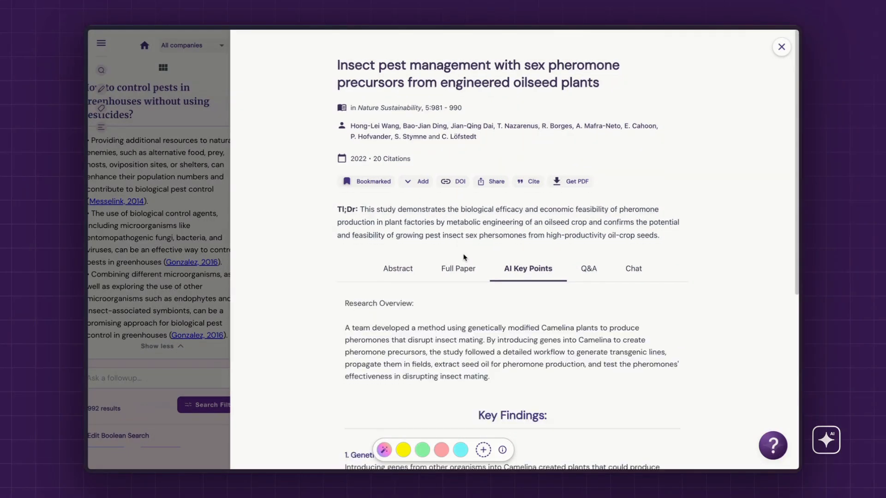
scroll(464, 257, down, 6)
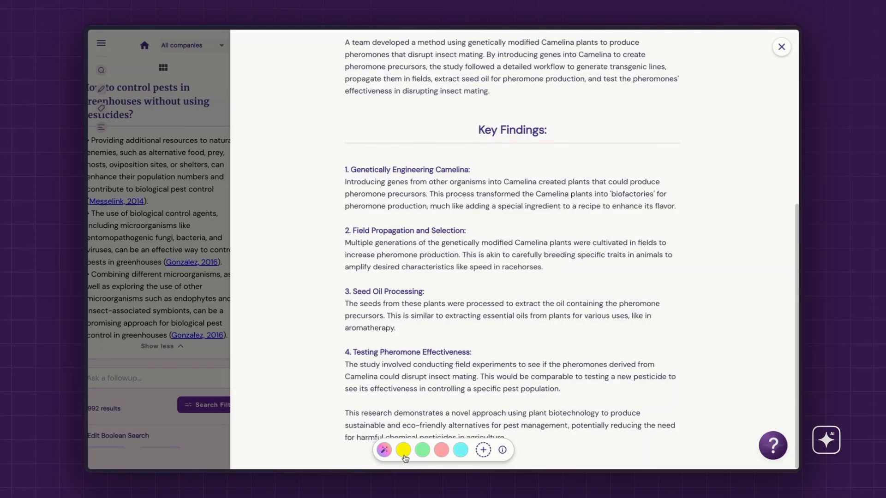
Highlight the key finding "Genetically Engineering Camelina" with its explanation in yellow, and close the paper
click(404, 451)
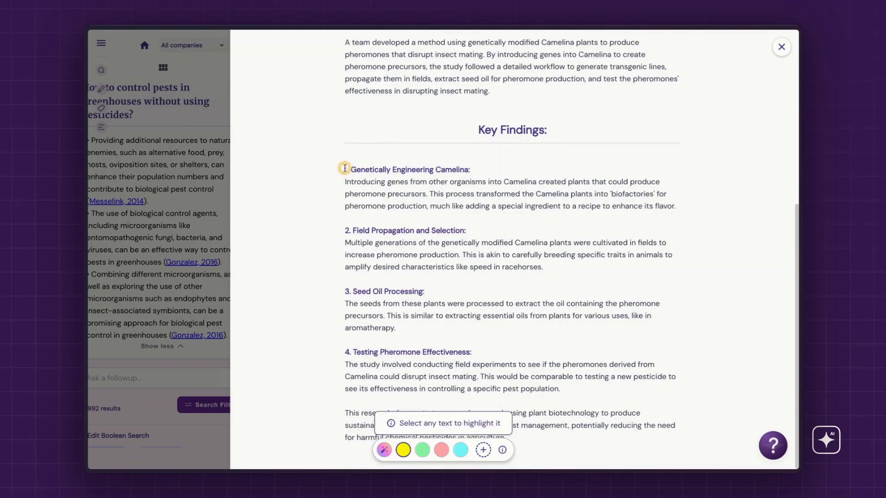
drag(345, 168, 676, 207)
click(408, 447)
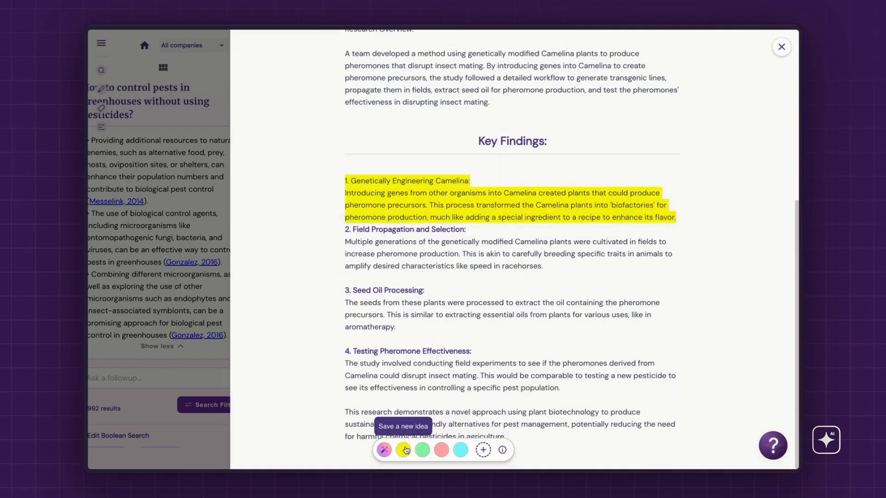
click(781, 46)
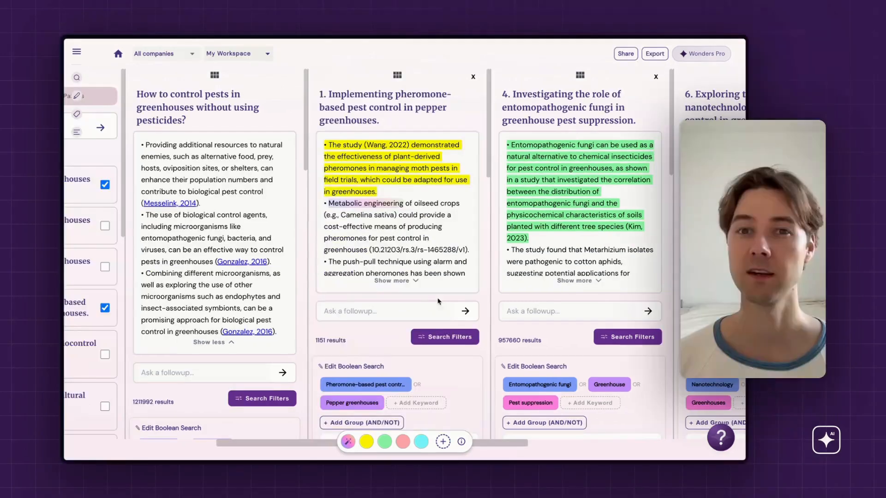
Select the paper "Can plants help control pests with their seeds?" in the pheromone search's academic results
scroll(439, 301, down, 5)
scroll(439, 301, down, 6)
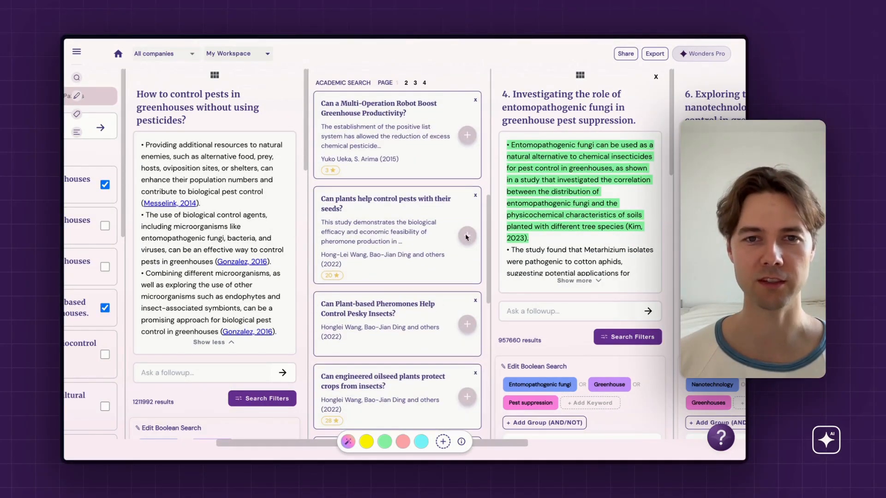
click(467, 235)
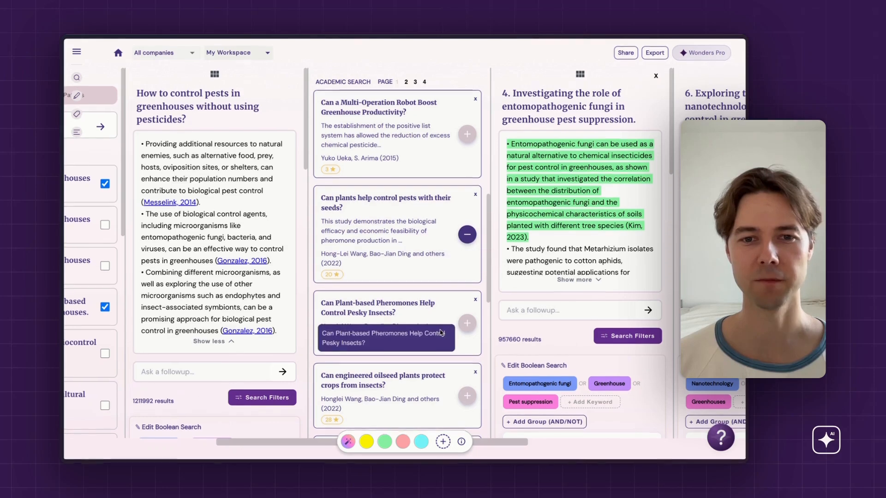
click(466, 134)
scroll(456, 300, down, 3)
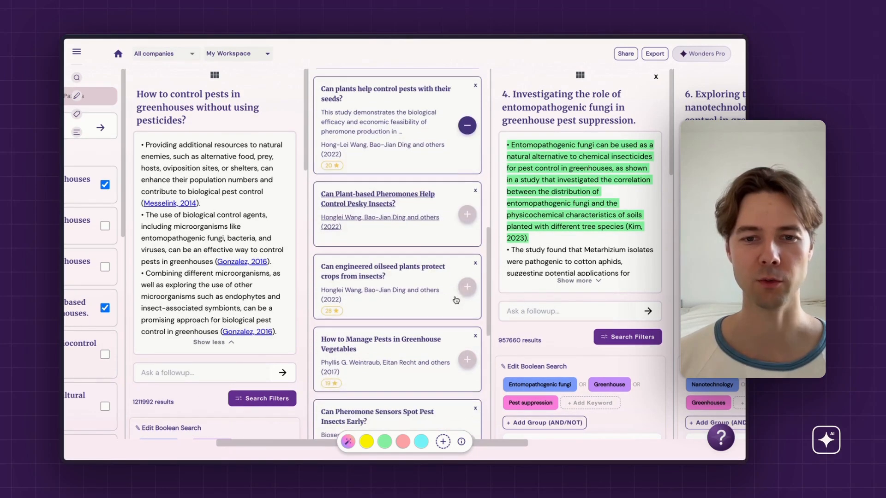
Select the paper "Can engineered oilseed plants protect crops from insects?" in the pheromone search's results
click(467, 286)
scroll(452, 298, down, 2)
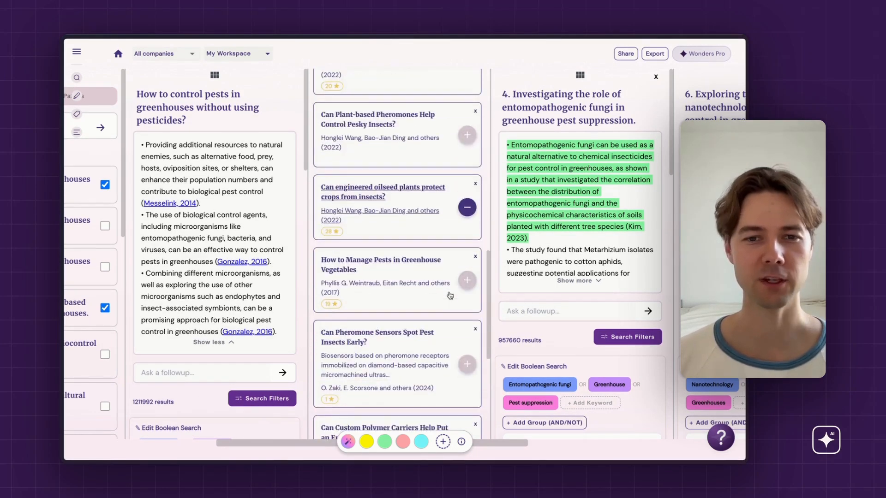
scroll(449, 296, up, 7)
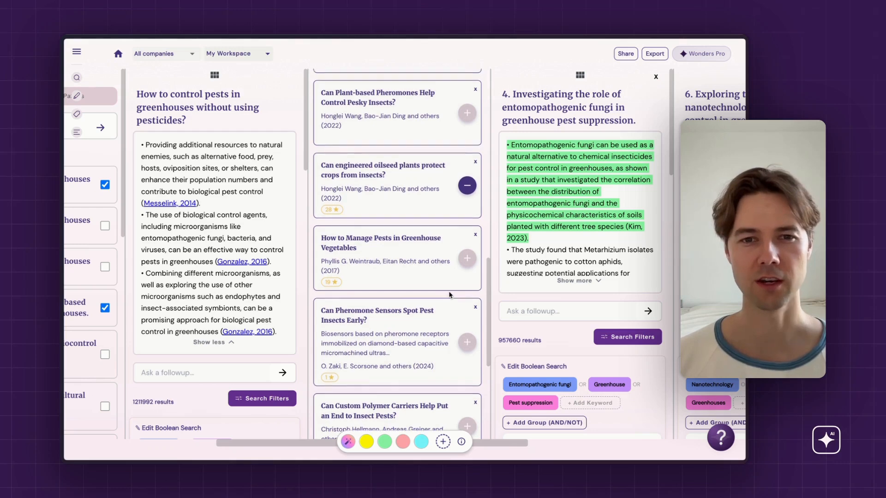
scroll(450, 295, up, 10)
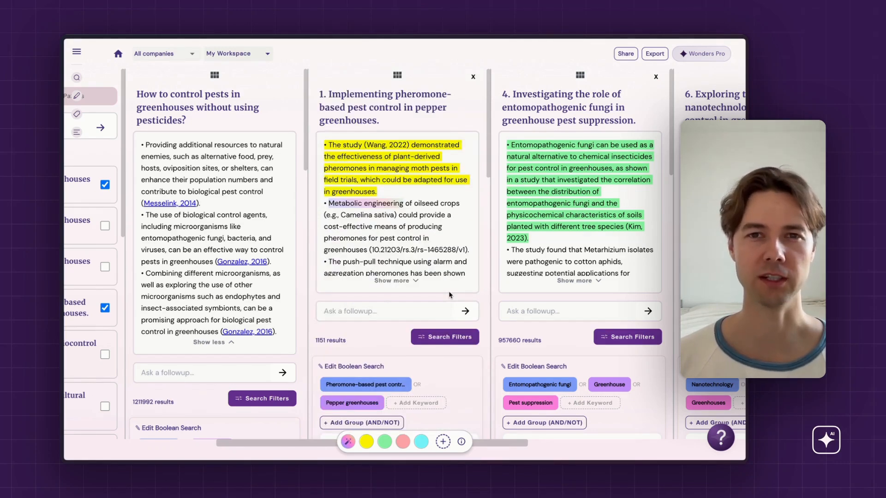
Generate a conclusion from an analysis of all the project's searches
scroll(434, 314, right, 5)
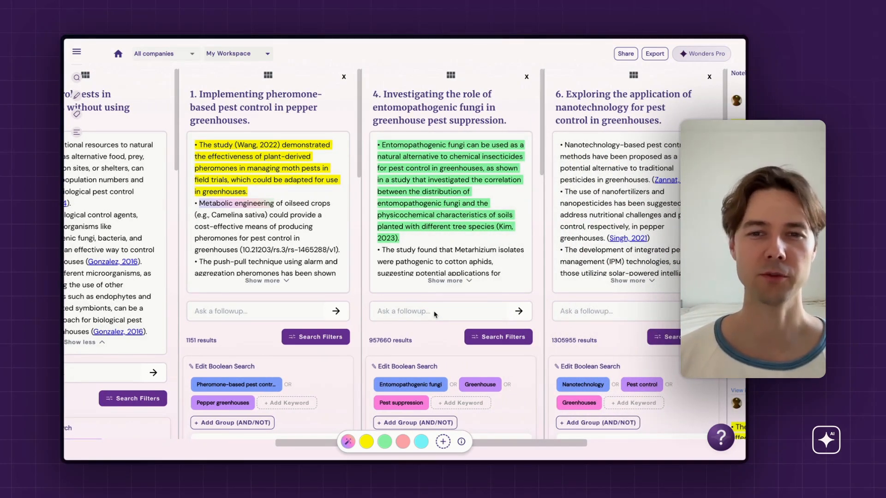
scroll(434, 315, right, 10)
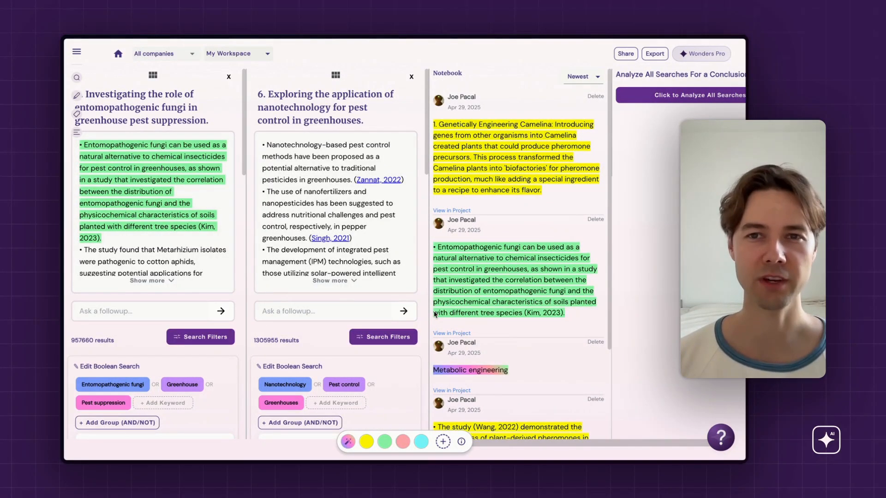
scroll(434, 315, right, 2)
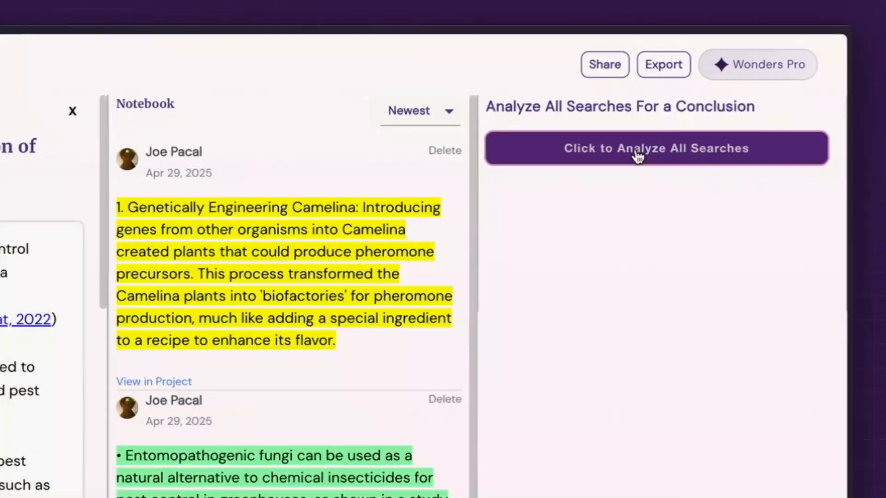
click(638, 156)
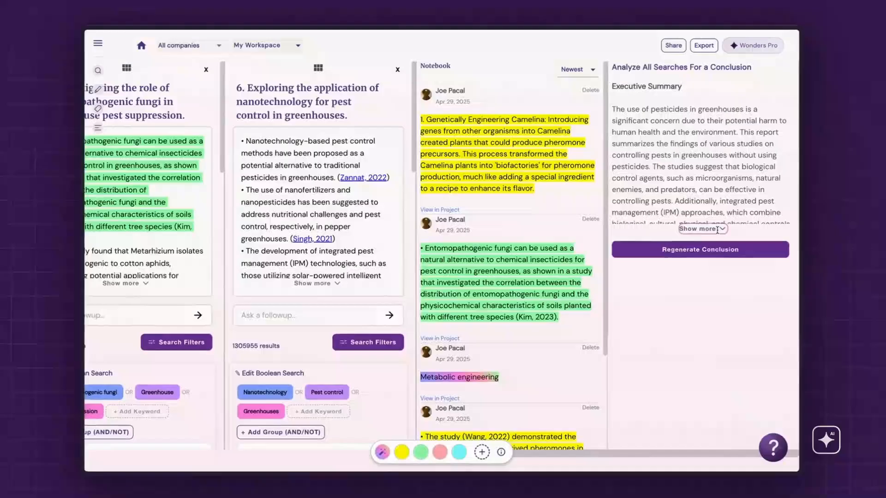
Expand the generated conclusion and read it from the executive summary through the research gaps
click(717, 229)
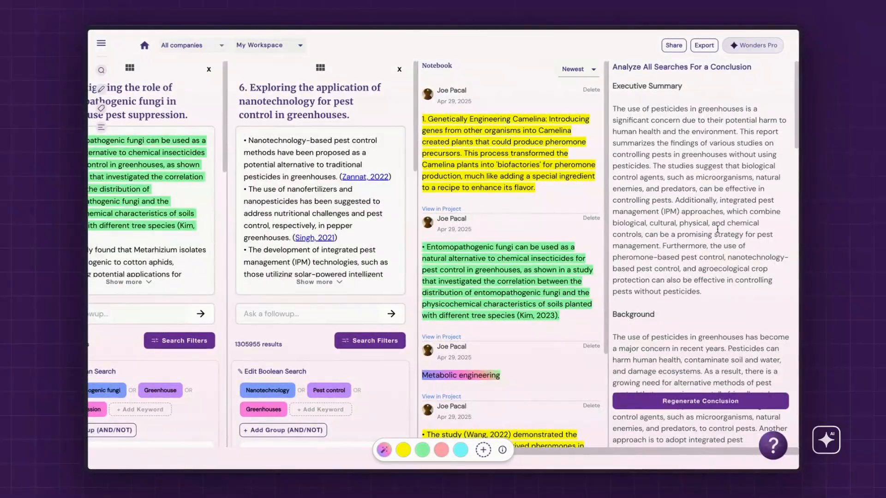
scroll(717, 229, down, 3)
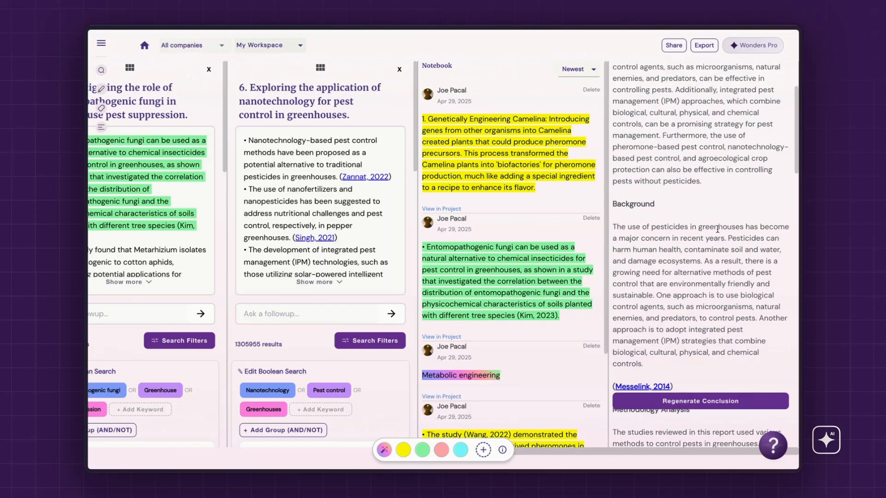
scroll(718, 229, down, 2)
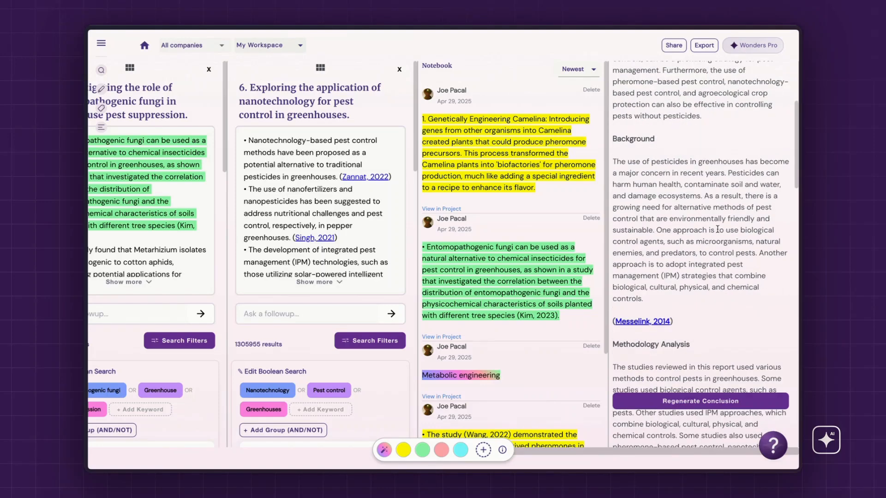
scroll(717, 228, down, 6)
scroll(718, 232, down, 8)
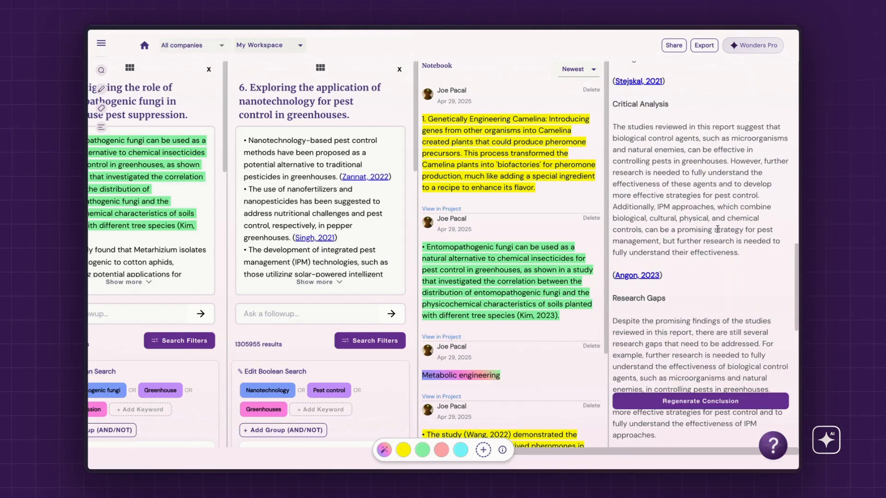
Export the report as DOCX with the Background and Conclusion sections and APA references, and open the project's sharing options
click(704, 45)
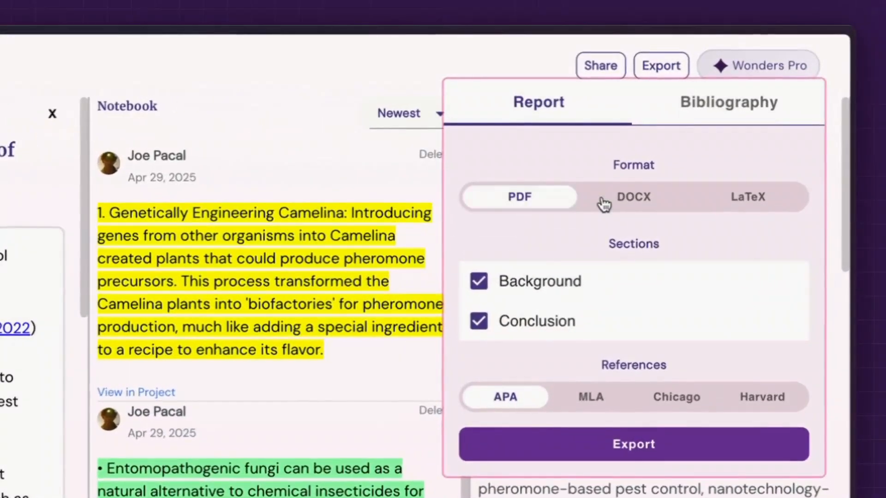
click(603, 203)
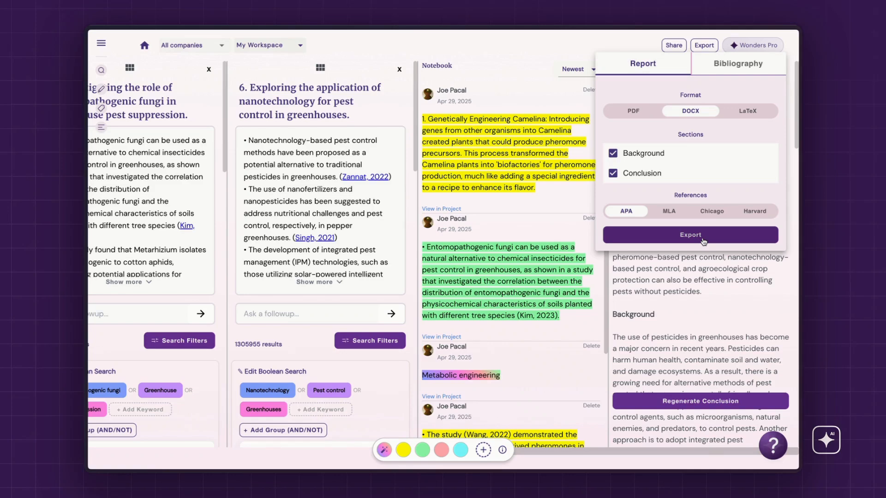
click(703, 236)
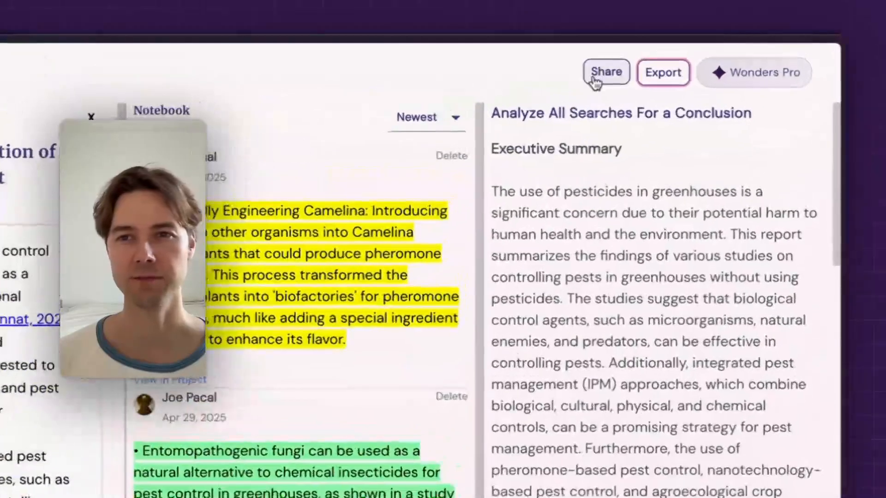
click(674, 45)
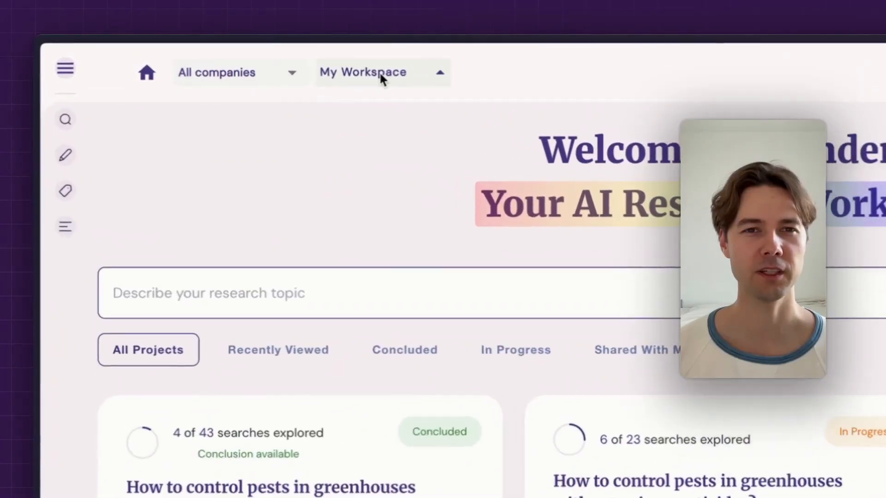
Open the form for creating a new team and check its name field and the available companies
click(237, 53)
scroll(401, 368, down, 2)
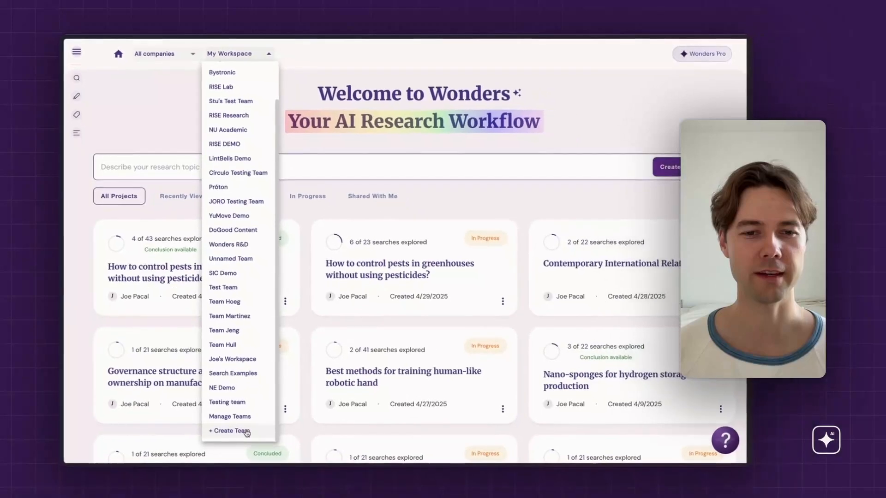
click(237, 427)
click(299, 138)
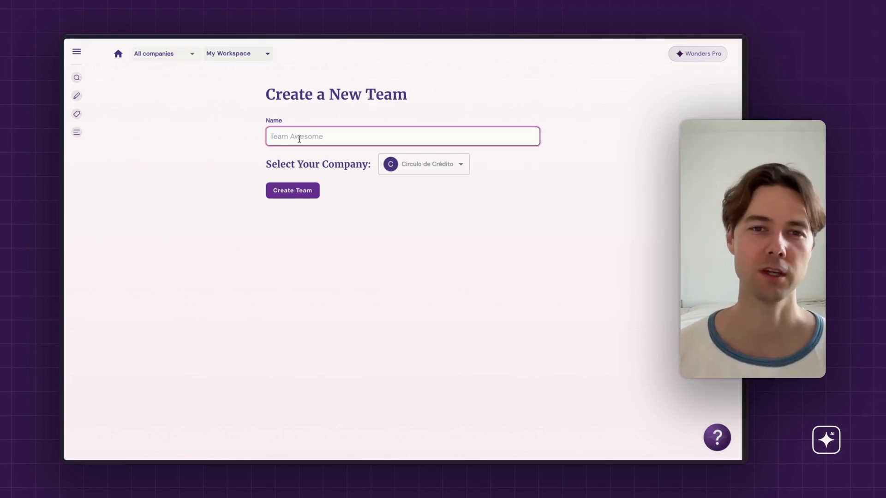
click(417, 162)
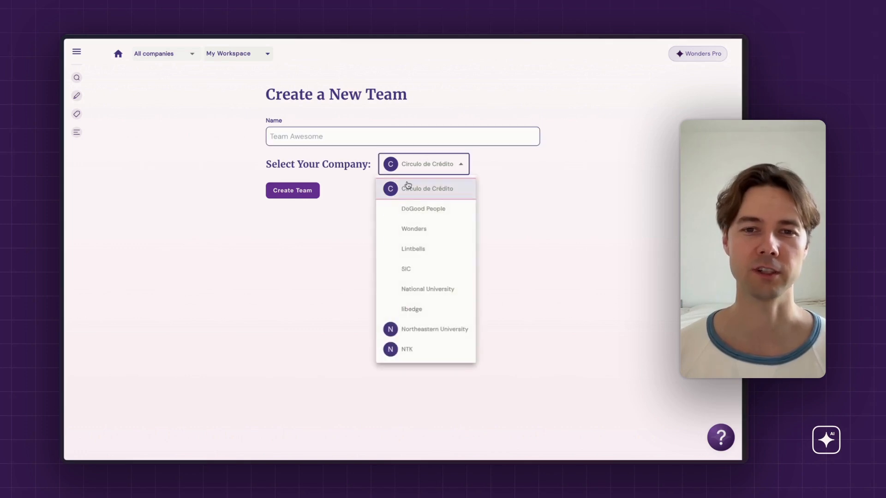
click(317, 166)
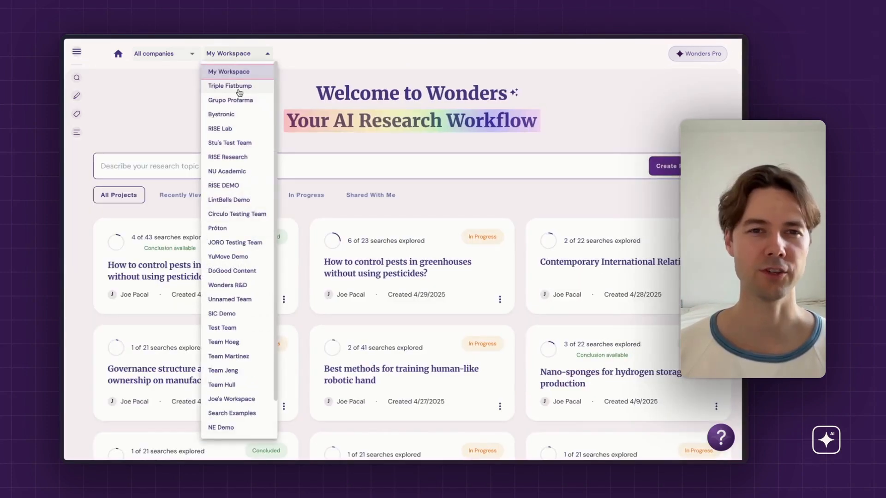
Switch to the Triple Fistbump team workspace and open its team member management
click(242, 86)
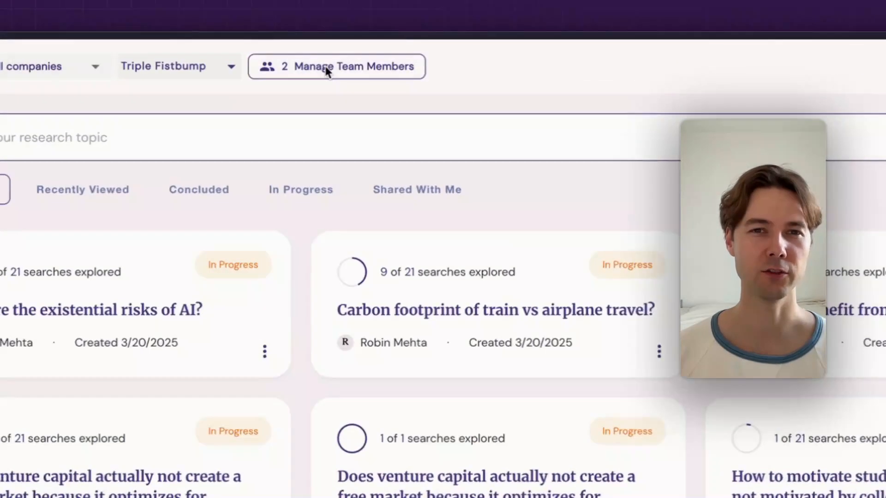
click(320, 55)
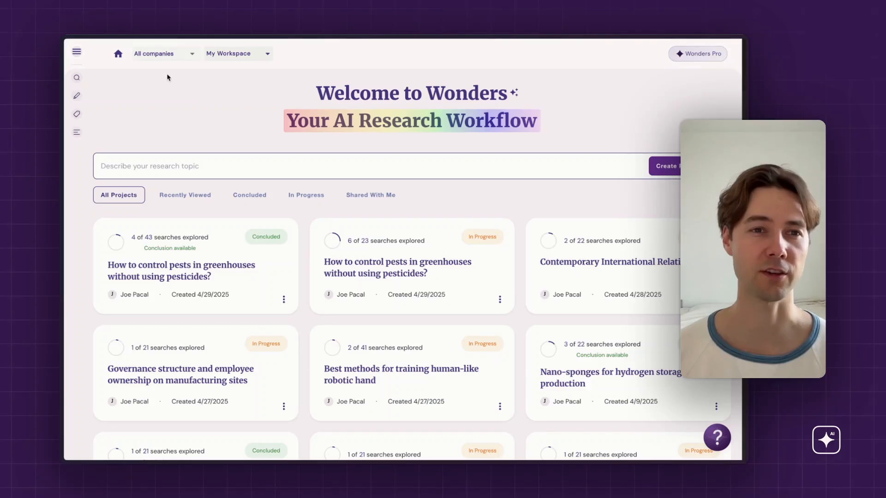
Open the account settings and review the usage insights, billing and plans
click(77, 52)
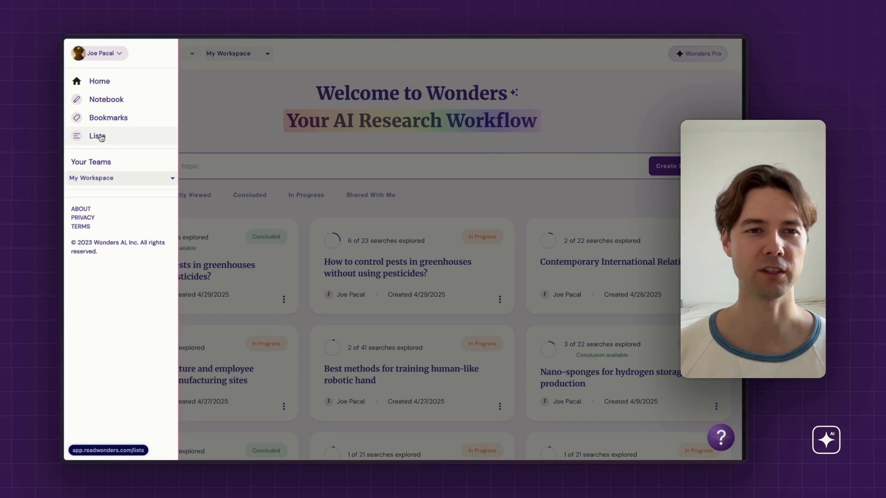
click(104, 55)
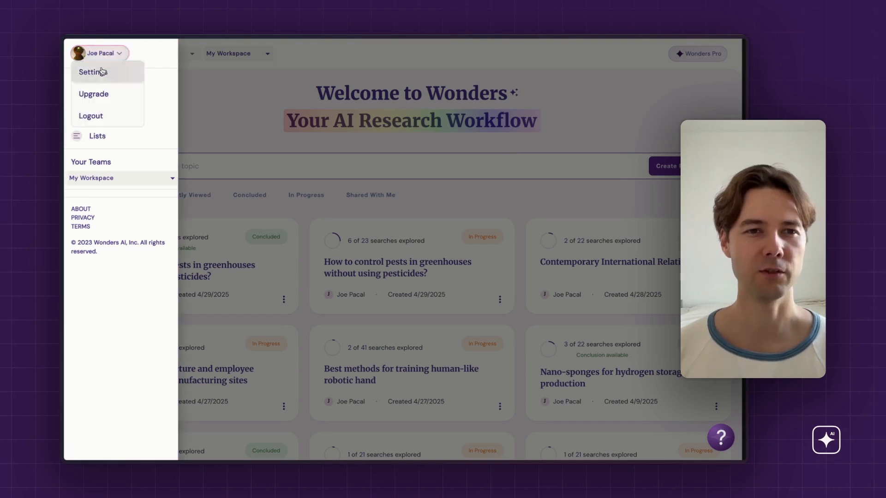
click(102, 73)
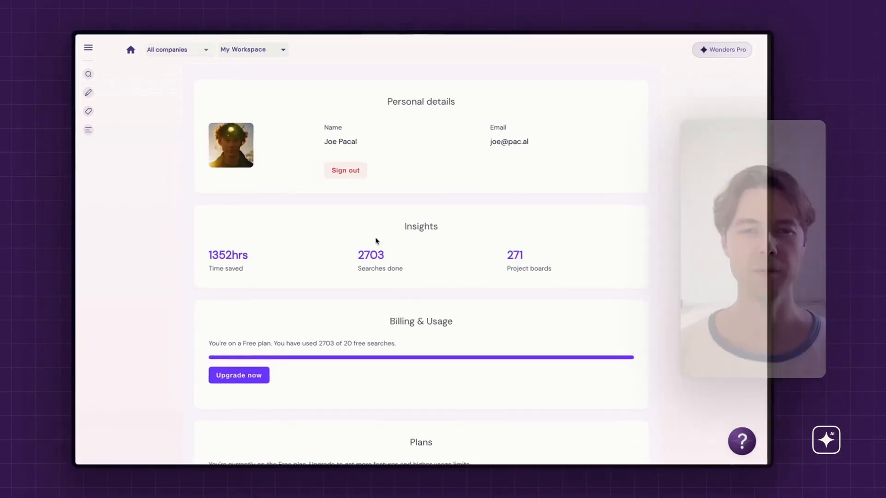
scroll(369, 240, down, 5)
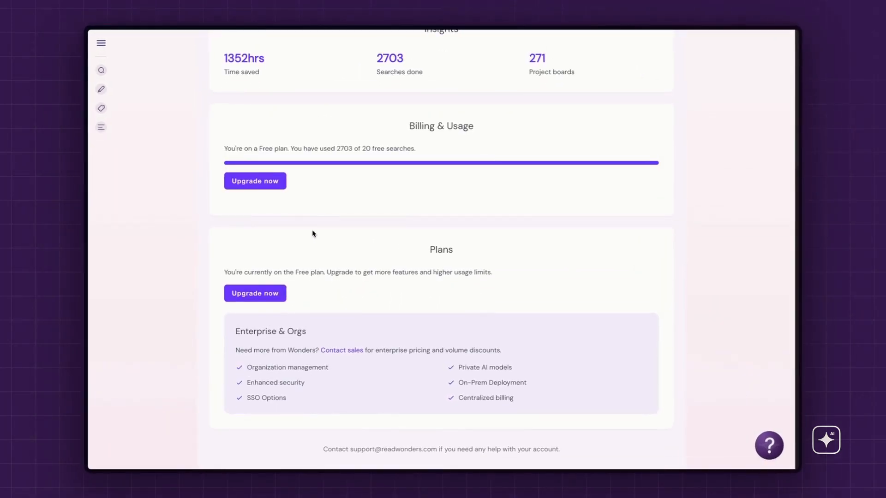